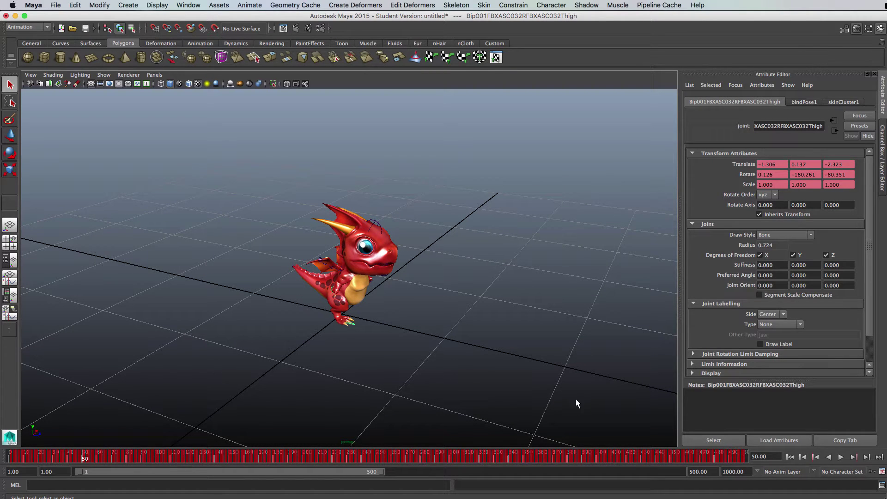
Step: Zoom the viewport in on the red dragon and play its animation take
scroll(409, 309, "up", 5)
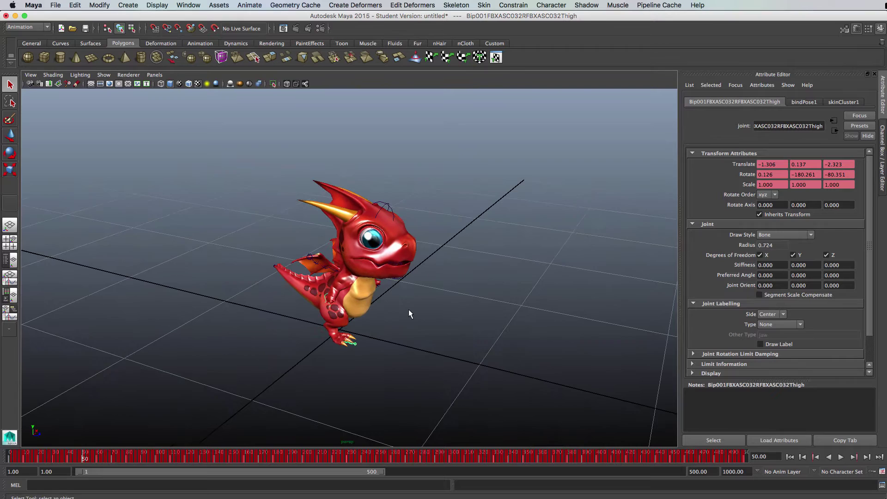
scroll(408, 310, "up", 1)
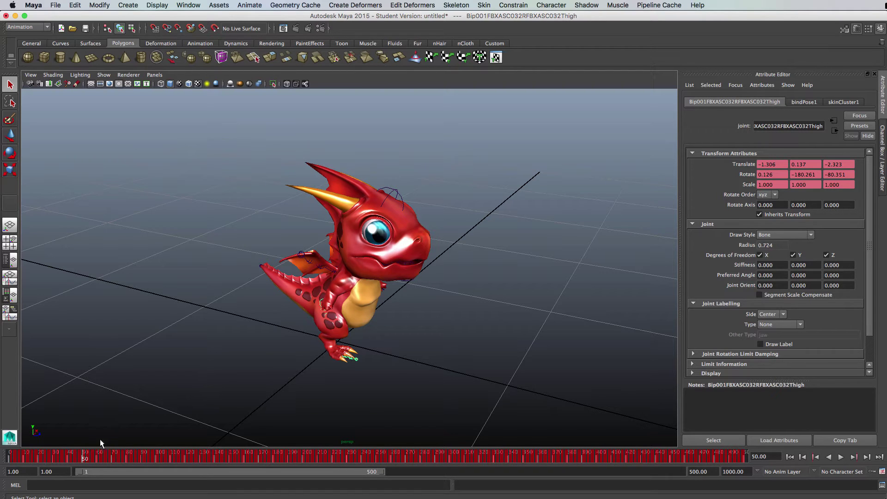
key("alt+v")
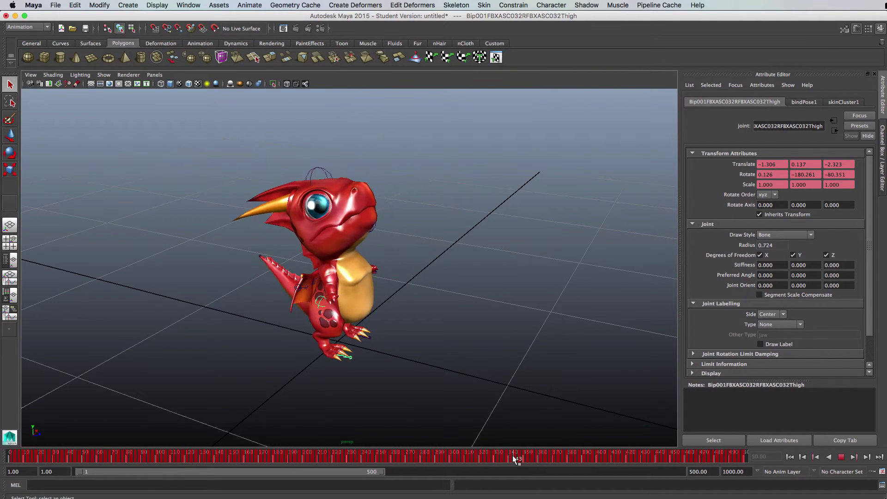
Step: Scrub the Time Slider through the dragon's poses (frames 376, 282, 184, 154–230), ending near frame 115
left_click_drag(551, 457, 462, 457)
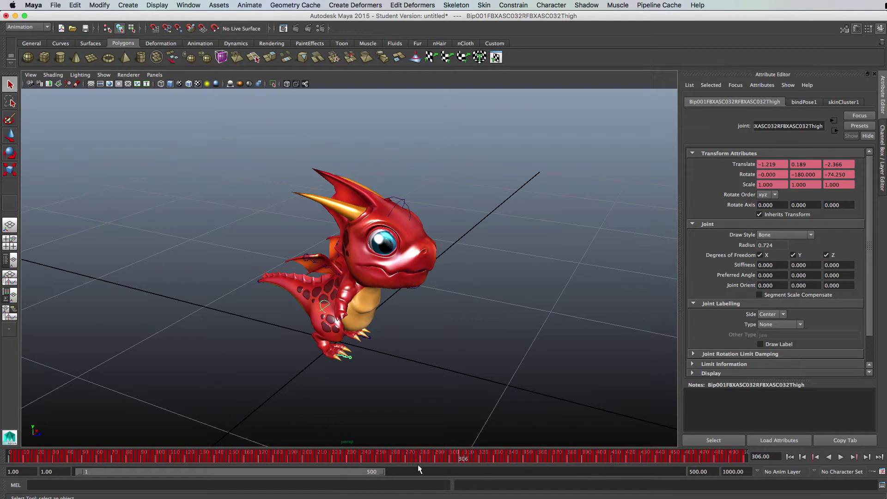
left_click_drag(453, 456, 412, 456)
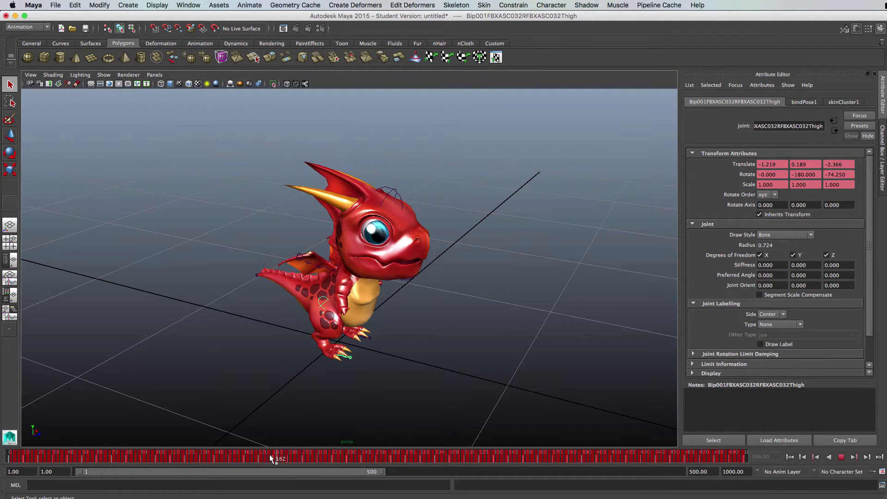
left_click_drag(270, 454, 409, 457)
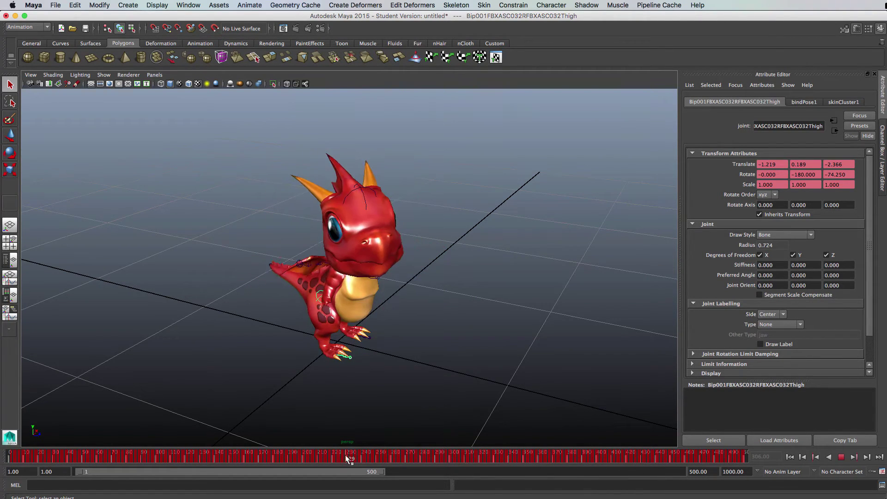
left_click_drag(348, 458, 276, 457)
left_click_drag(319, 456, 182, 455)
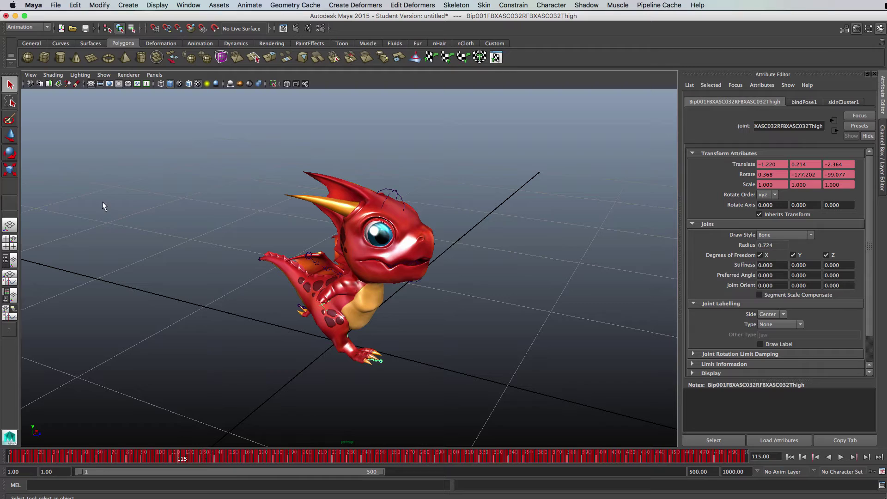
Step: Open Export All with FBX export as file type and check Bake Animation range 1–1000
left_click(56, 6)
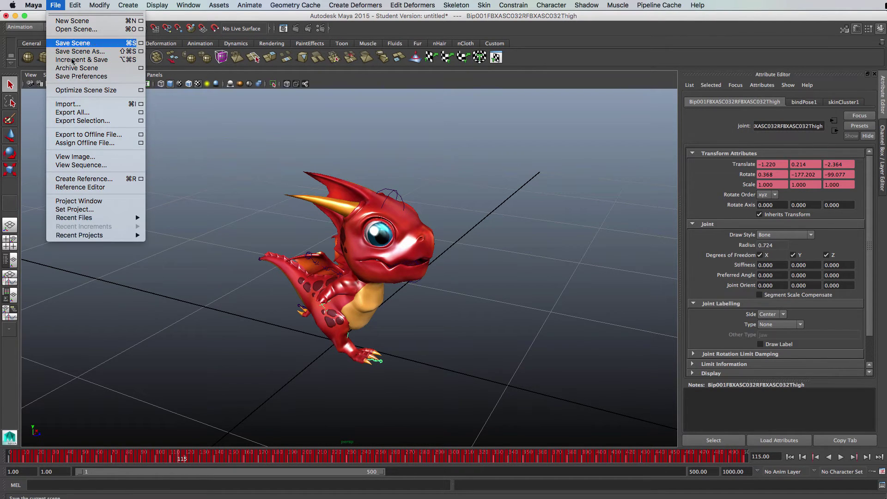
left_click(76, 114)
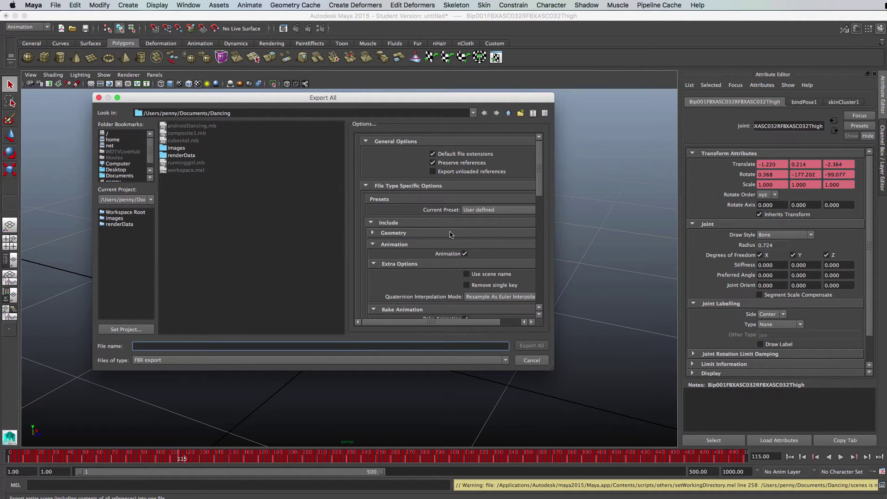
left_click(505, 361)
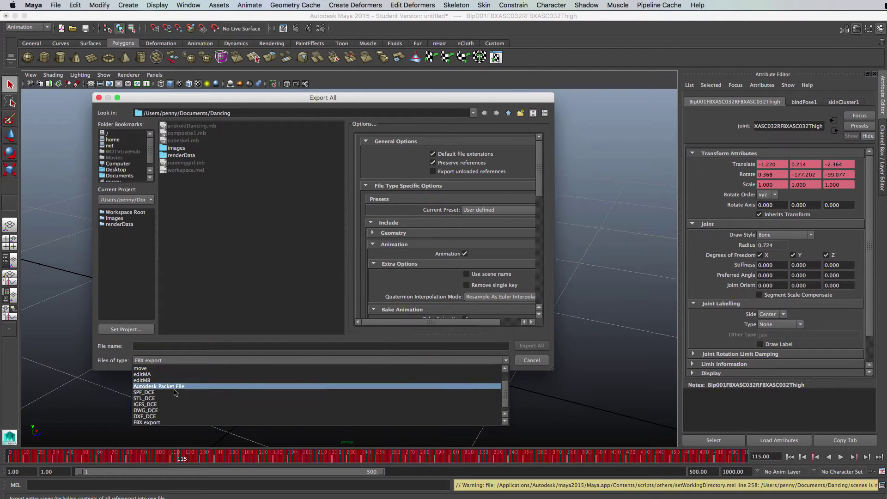
left_click(163, 424)
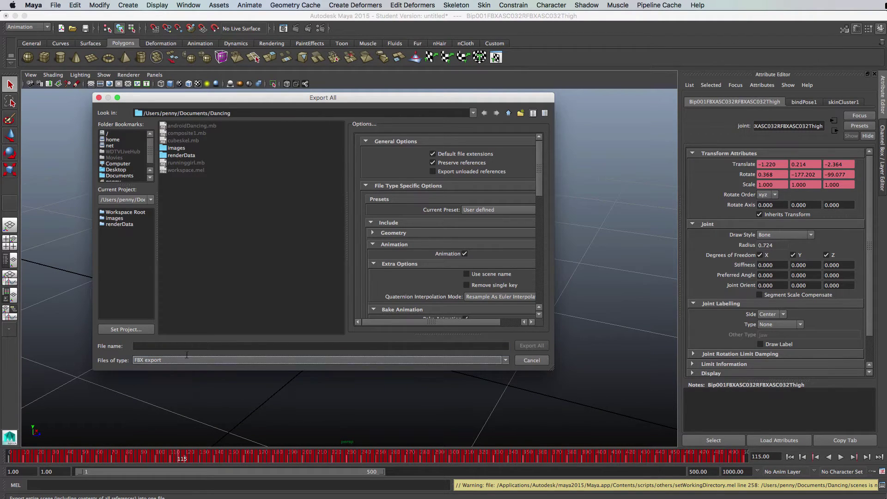
scroll(457, 236, "down", 4)
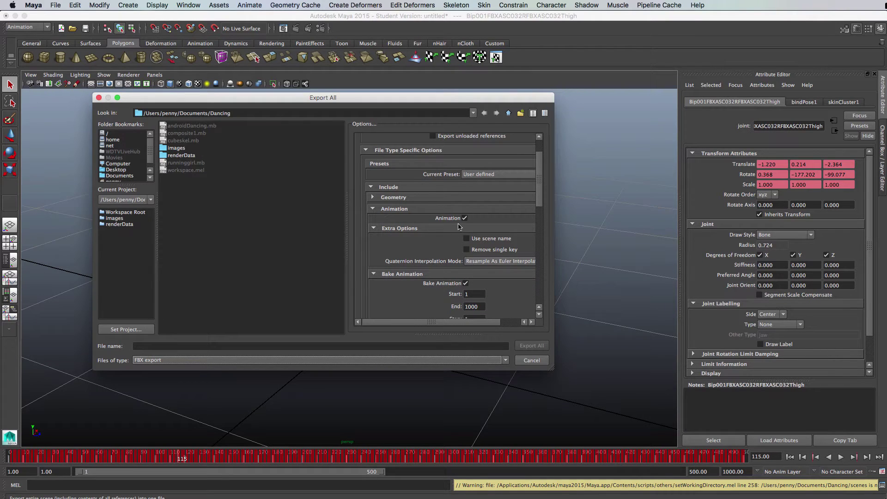
scroll(453, 233, "down", 3)
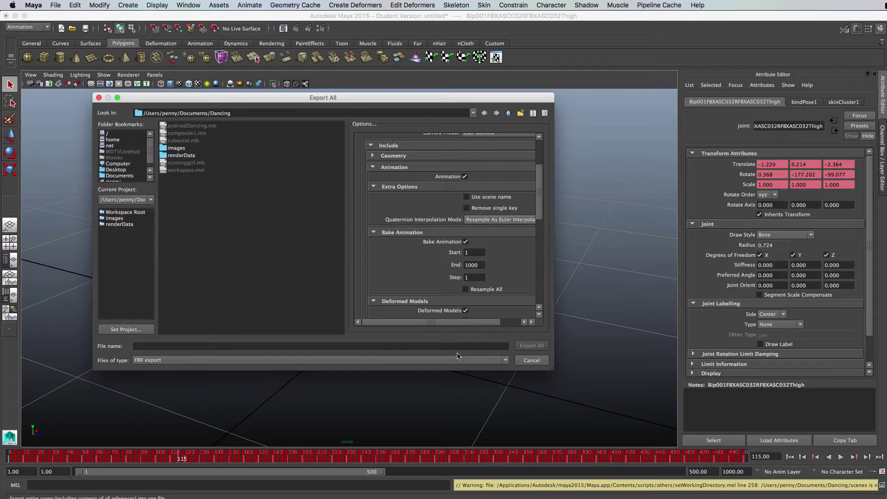
Step: Cancel the Maya export and expand the ToonDragon model asset in Unity's Project panel
left_click(535, 361)
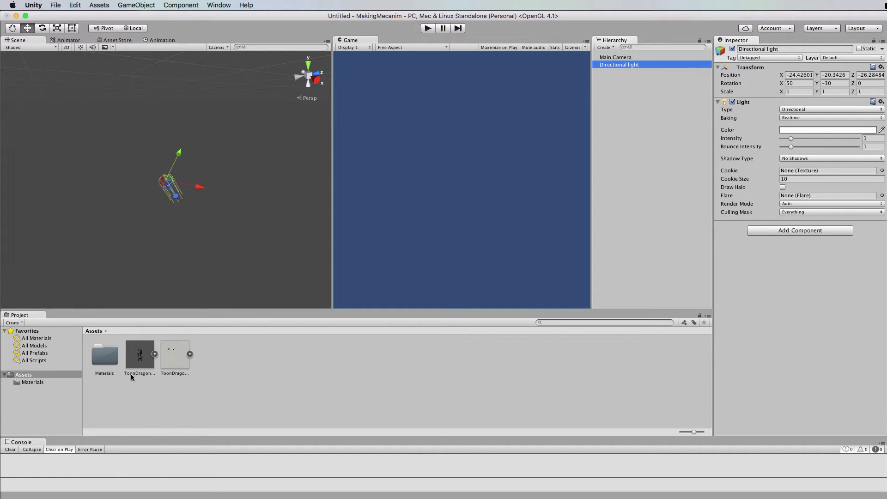
left_click(155, 354)
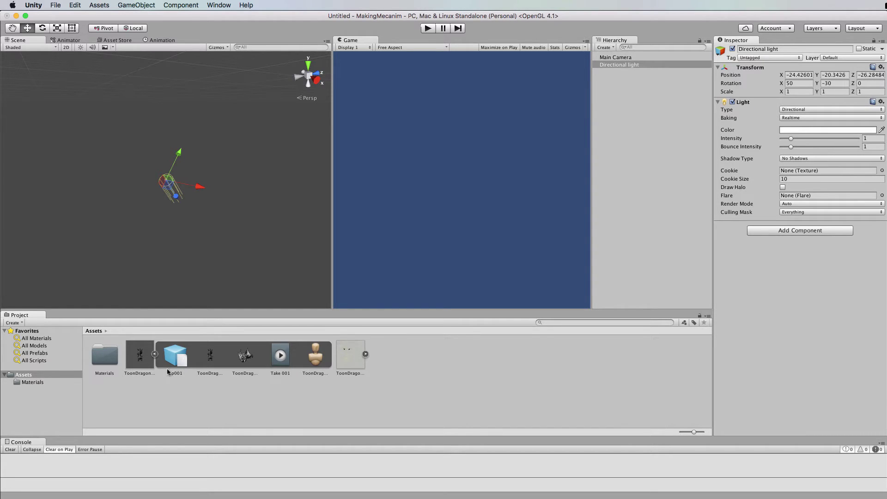
Step: Drop the ToonDragon model into the scene, apply the green texture to ToonDragonMid, and select ToonDragon_MidPoly
left_click_drag(140, 360, 167, 203)
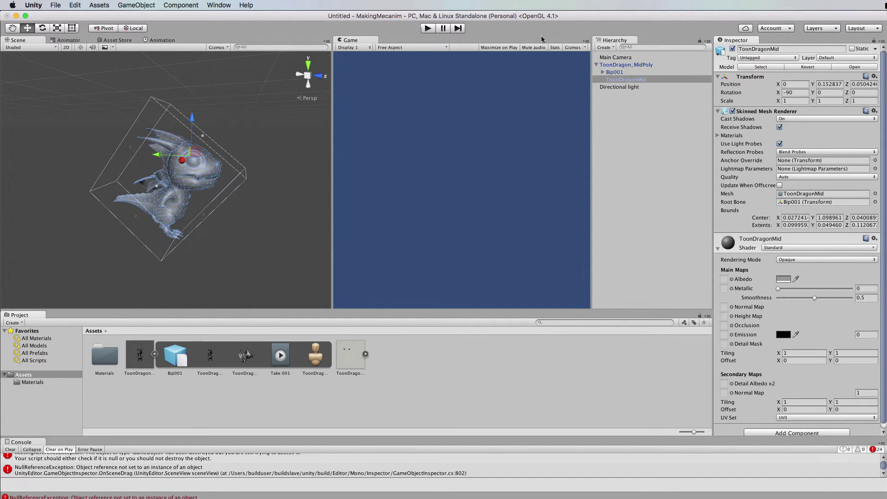
left_click(627, 66)
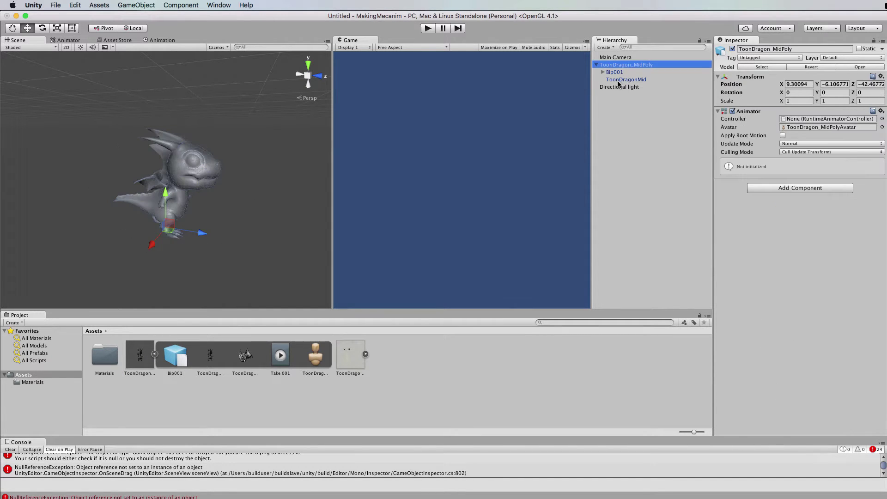
left_click(617, 81)
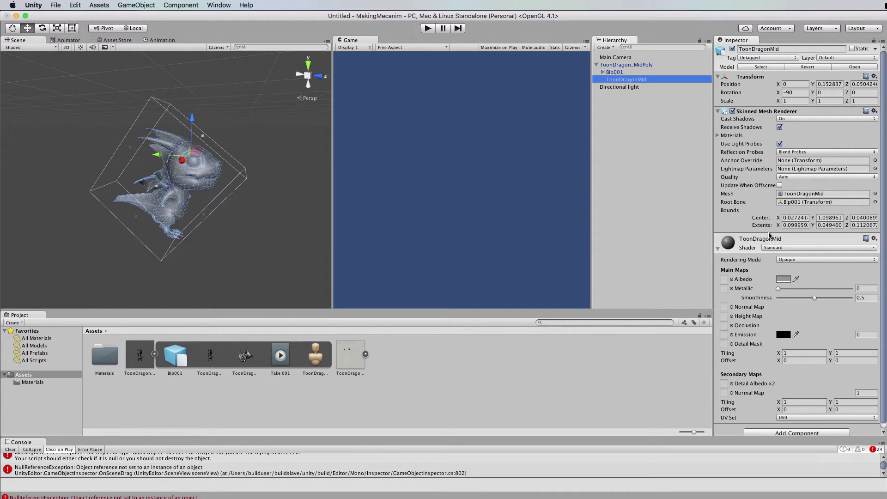
scroll(764, 268, "down", 1)
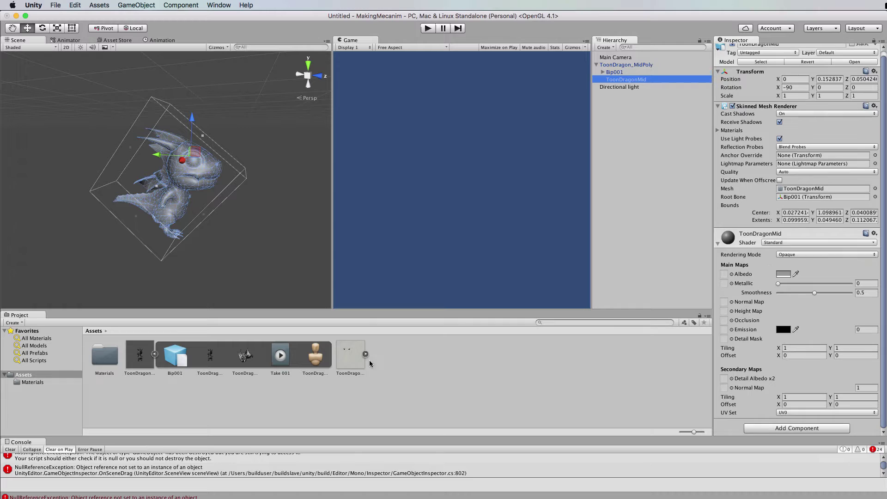
left_click_drag(350, 357, 724, 276)
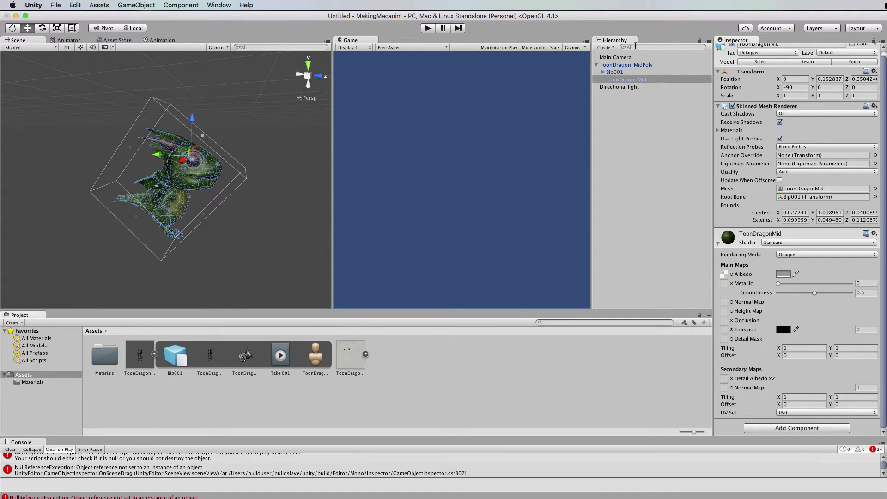
left_click(617, 65)
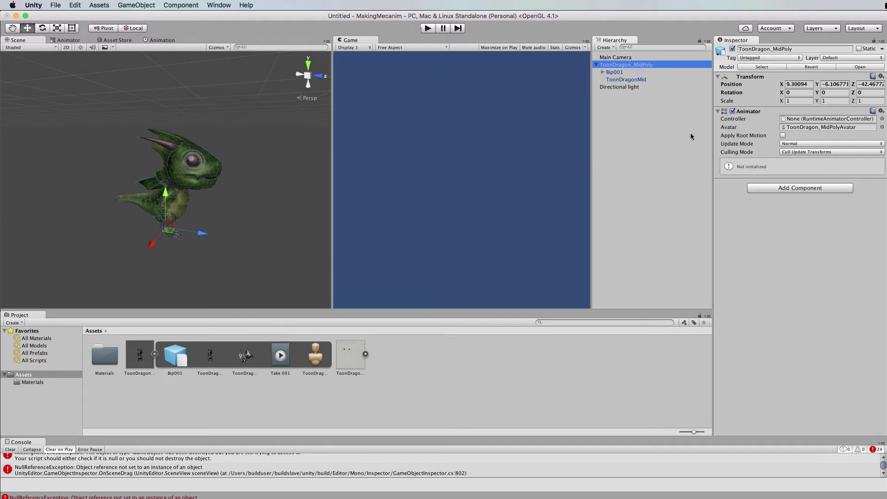
Step: Create an Animator Controller named 'New dragon' and drag it into ToonDragon_MidPoly's Controller field
left_click(21, 323)
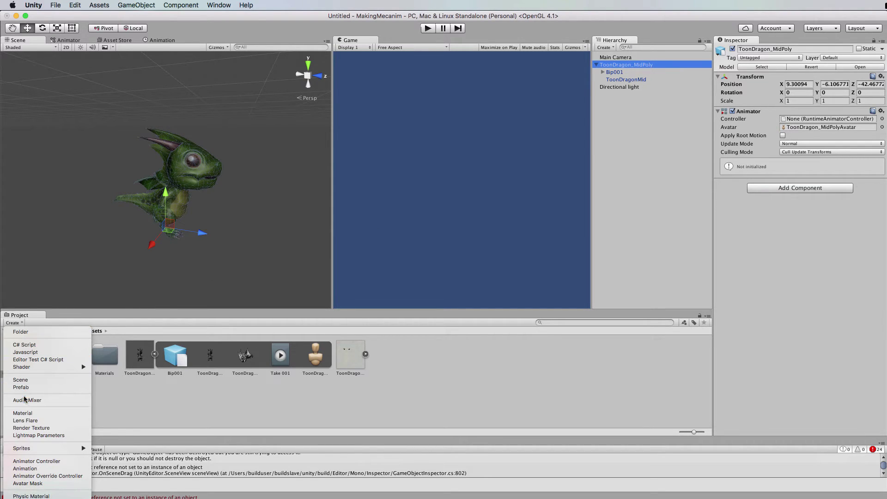
left_click(38, 462)
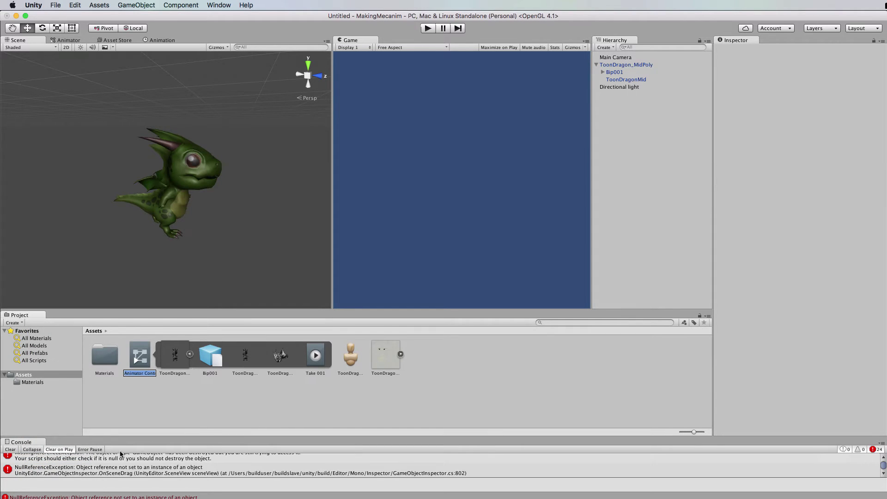
left_click(127, 374)
key("super+a")
type("New dragon")
key("Return")
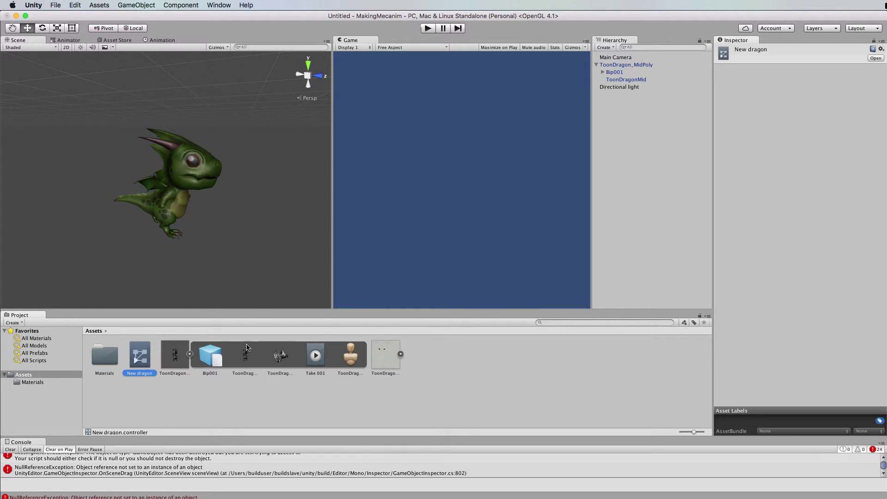
left_click(631, 65)
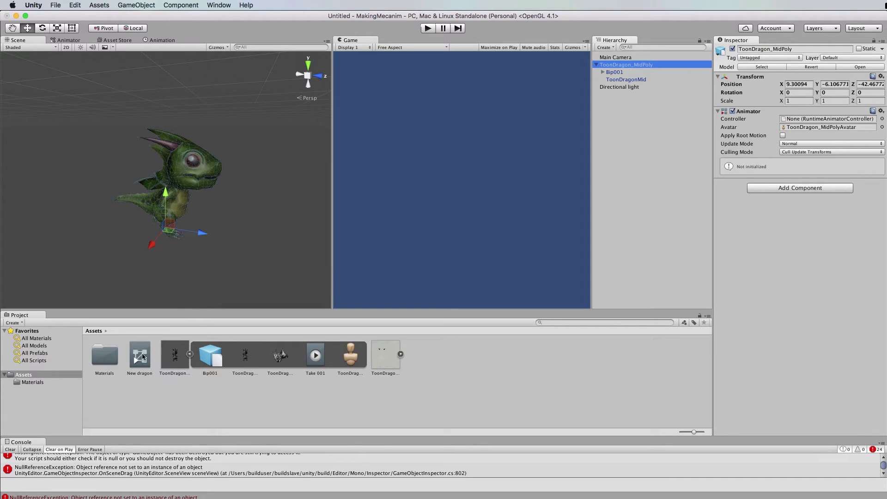
left_click_drag(140, 356, 803, 122)
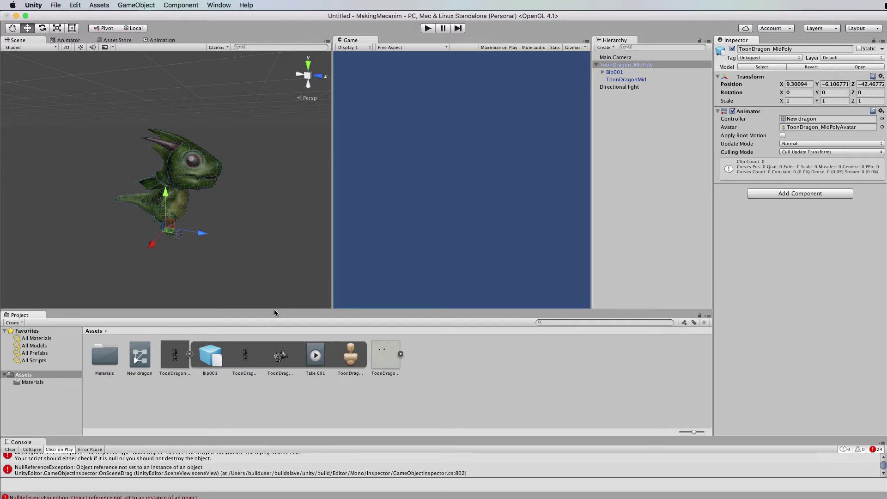
Step: Open New dragon in the Animator and drag Take 001 in as the default state
double_click(139, 356)
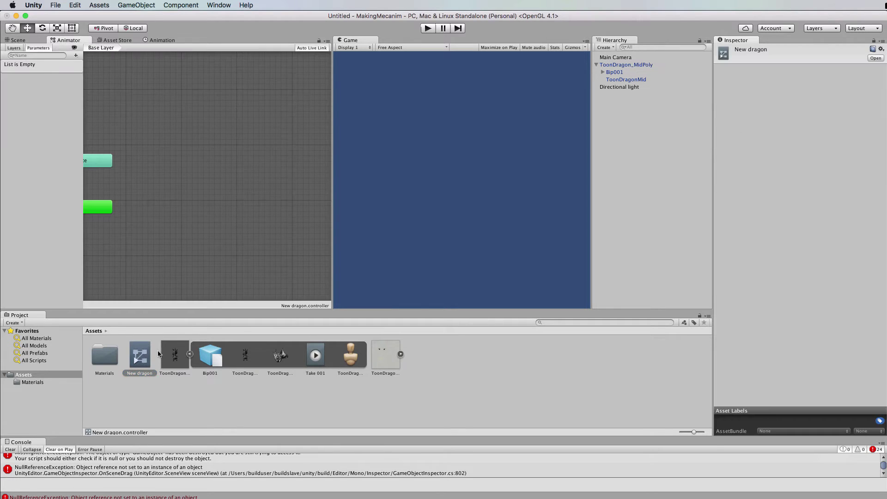
left_click_drag(318, 354, 203, 178)
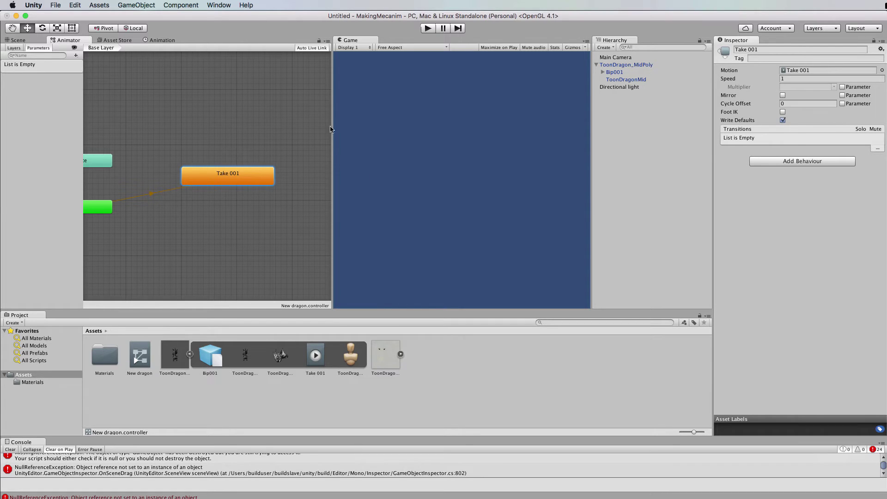
left_click(622, 57)
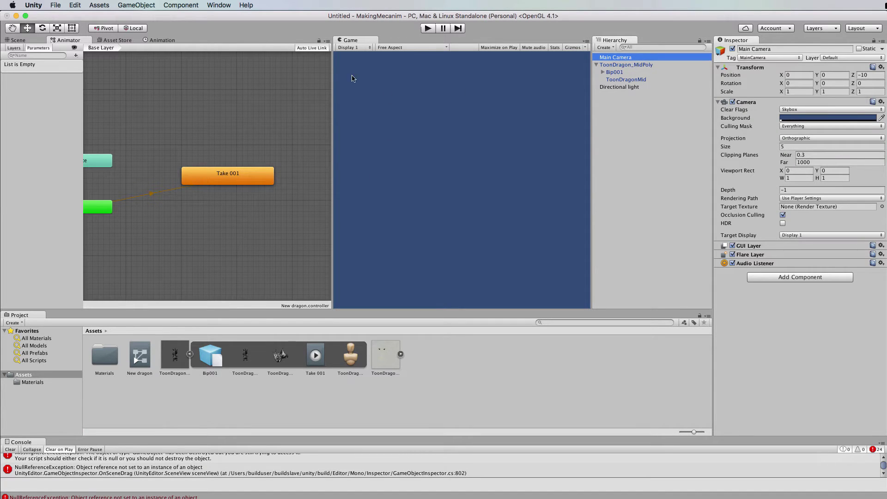
Step: Align the Main Camera with the scene view and frame it in the 3D view
left_click(137, 6)
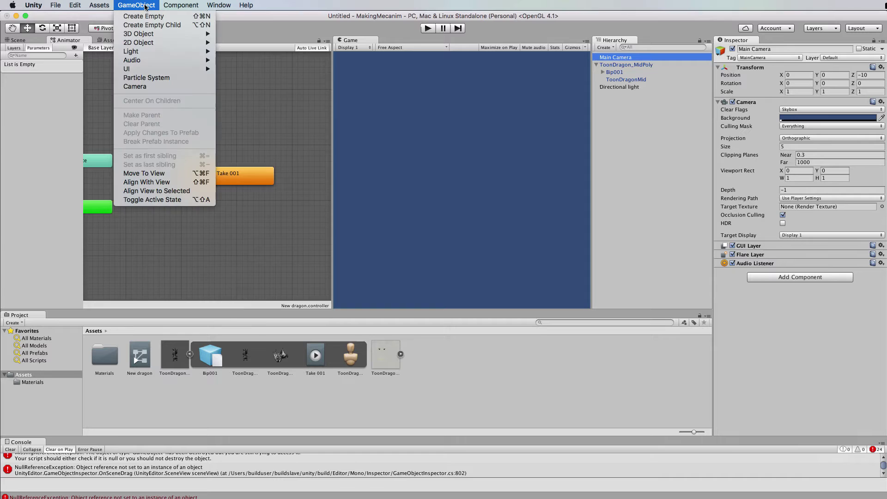
left_click(167, 183)
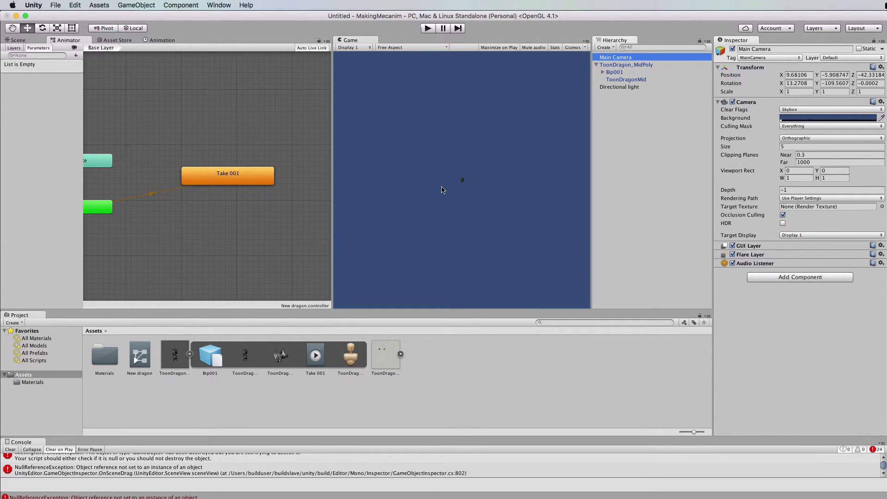
left_click(20, 40)
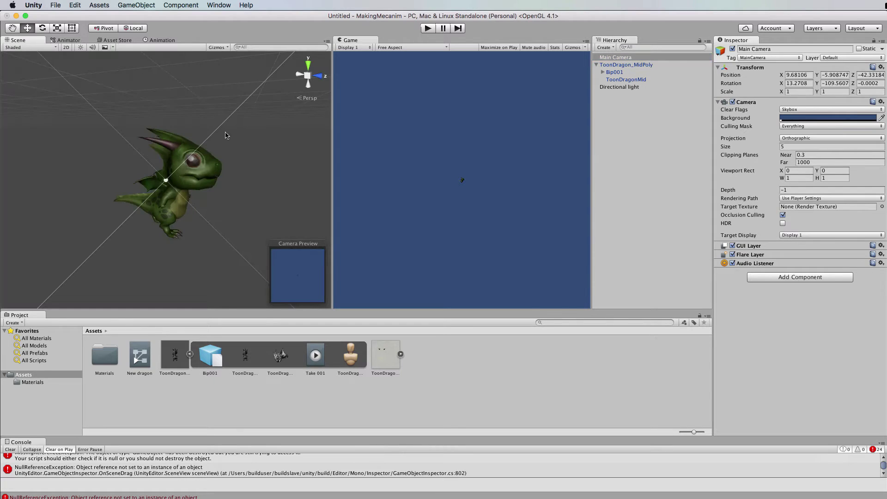
left_click_drag(248, 158, 194, 166, "alt")
key("f")
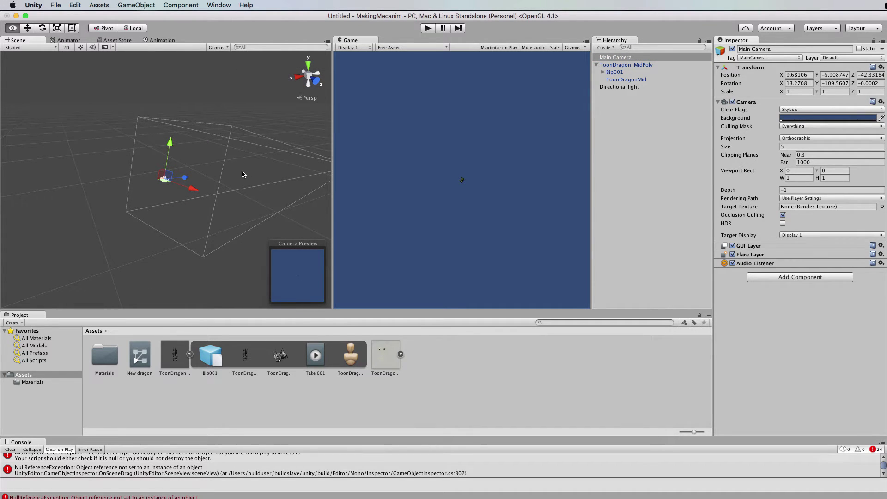
left_click_drag(184, 178, 155, 179)
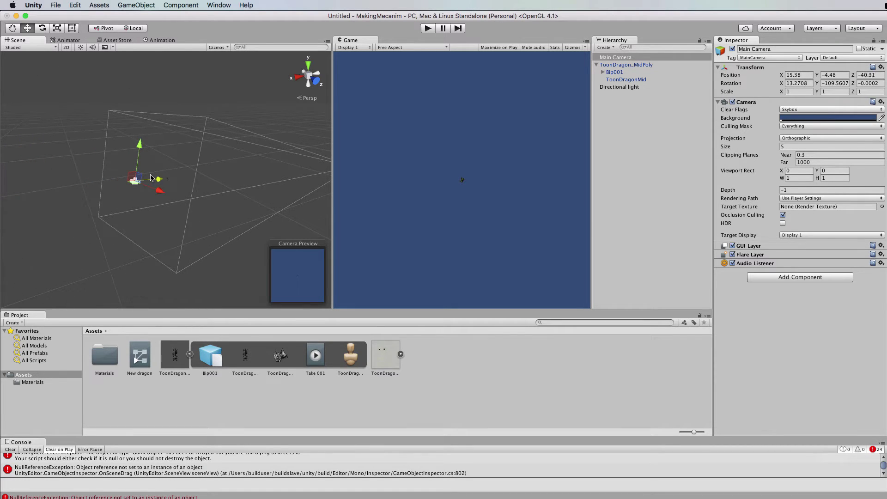
Step: Switch the camera to Perspective projection and move it closer so the dragon fills the Game view
left_click(812, 137)
left_click(812, 131)
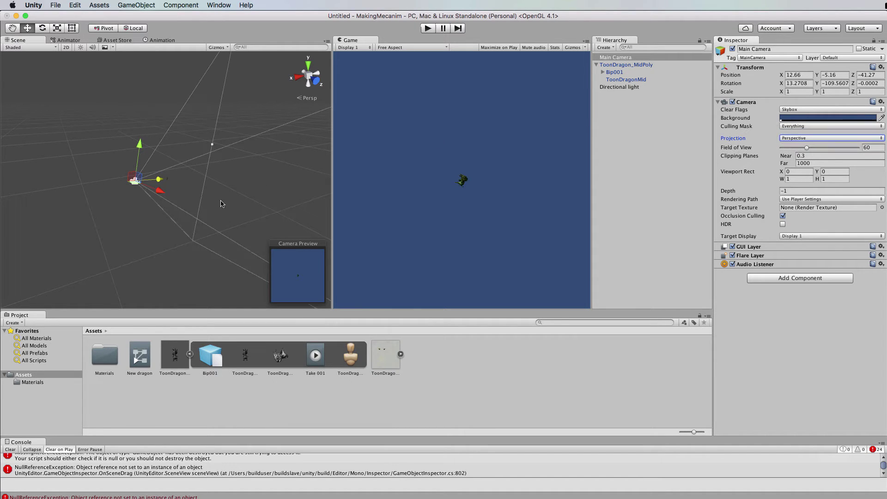
left_click_drag(159, 181, 209, 178)
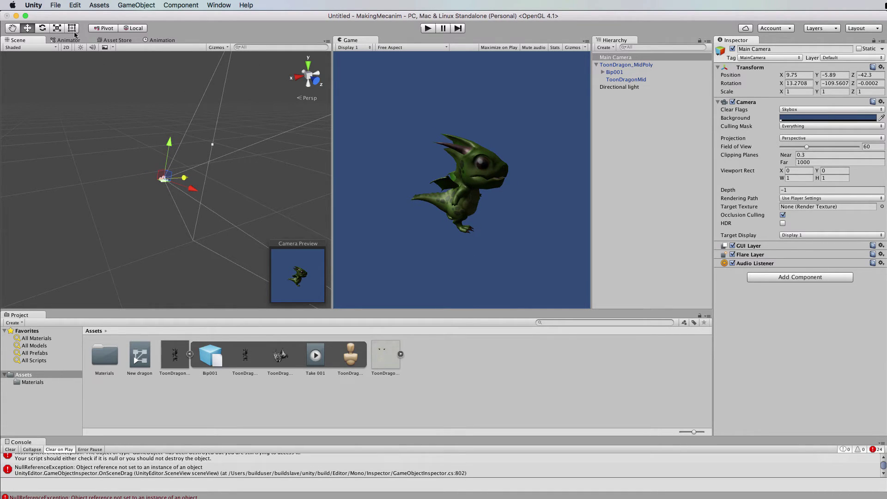
Step: Show the Animator graph, select ToonDragon_MidPoly, then play and stop the scene to test Take 001
left_click(160, 41)
left_click(69, 40)
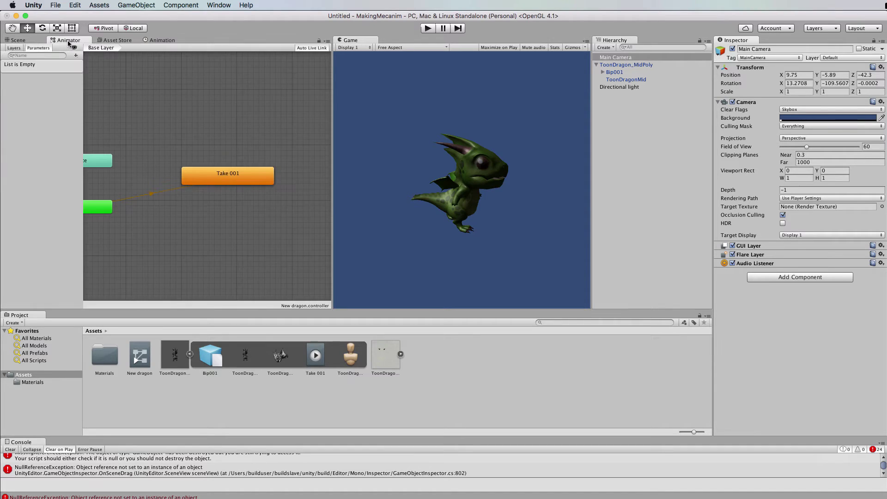
left_click(621, 64)
left_click(429, 29)
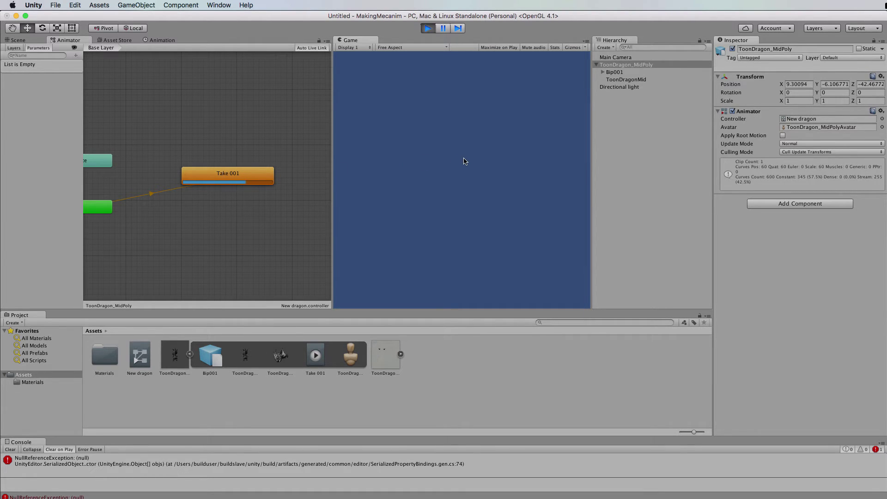
left_click(428, 28)
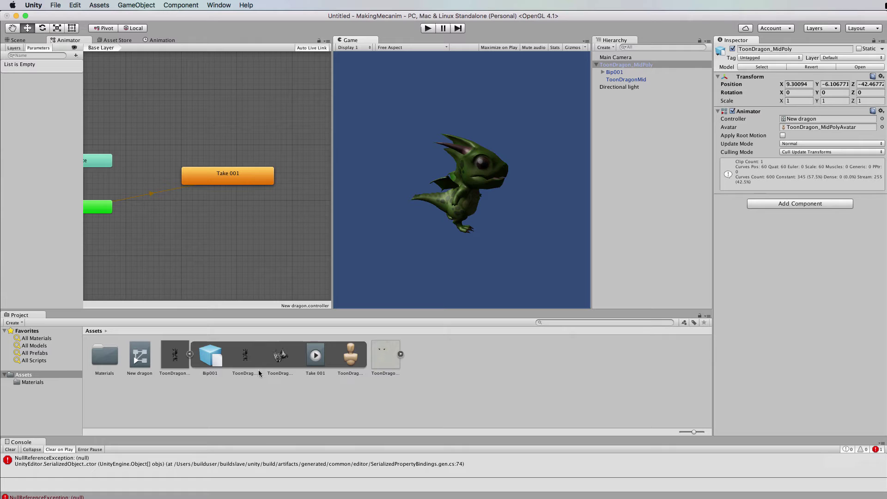
Step: Open the ToonDragon_MidPoly import settings, checking the Rig tab and returning to Animations
left_click(315, 354)
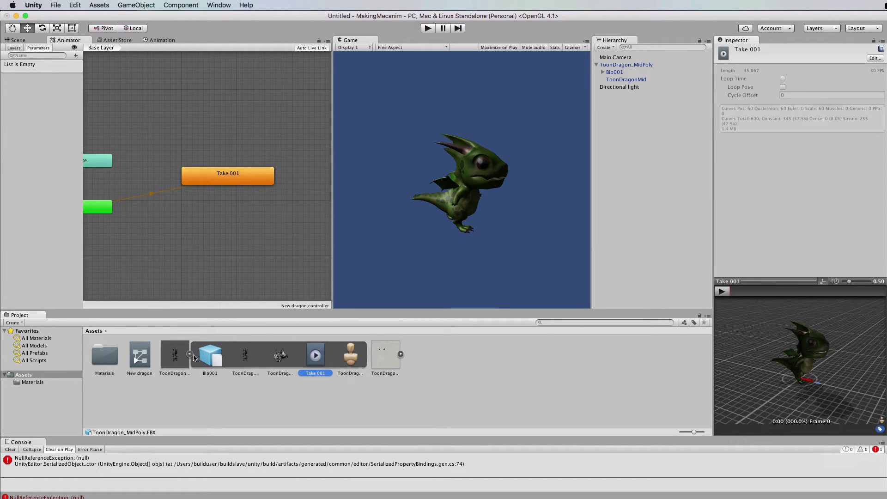
left_click(175, 356)
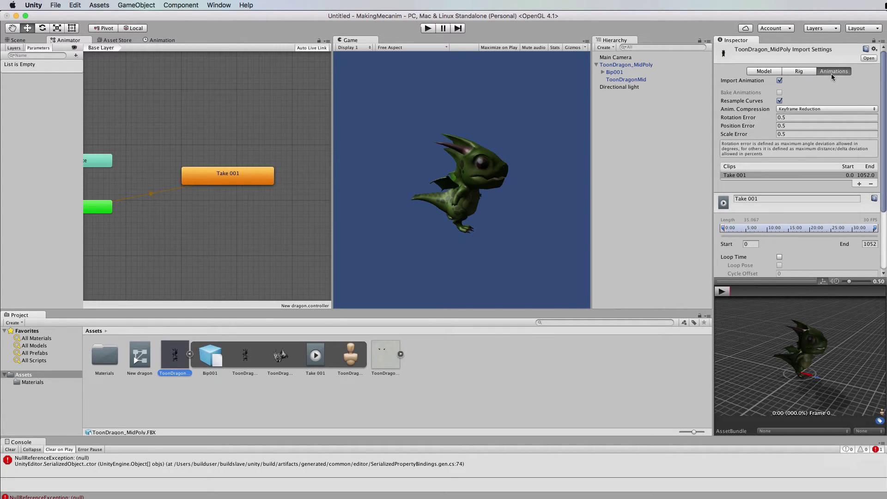
left_click(807, 71)
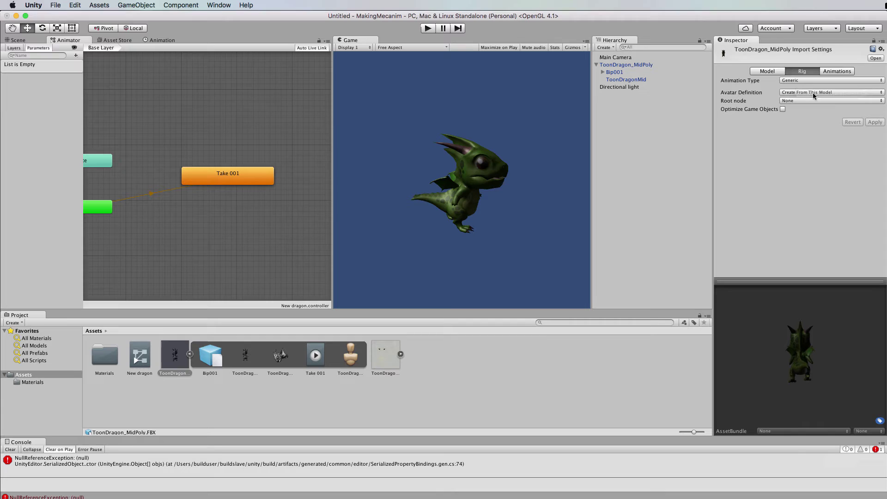
left_click(838, 72)
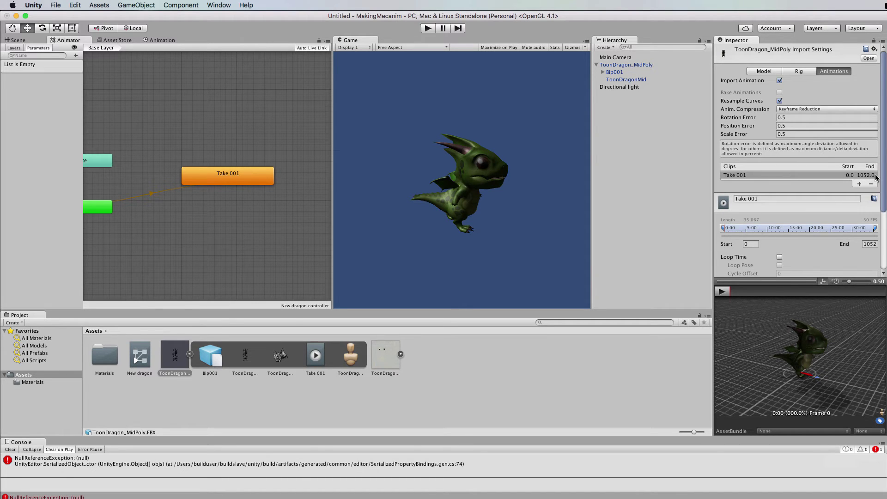
Step: Preview the Take 001 clip (frames 0–1052) and put the caret at the start of its name
left_click(721, 292)
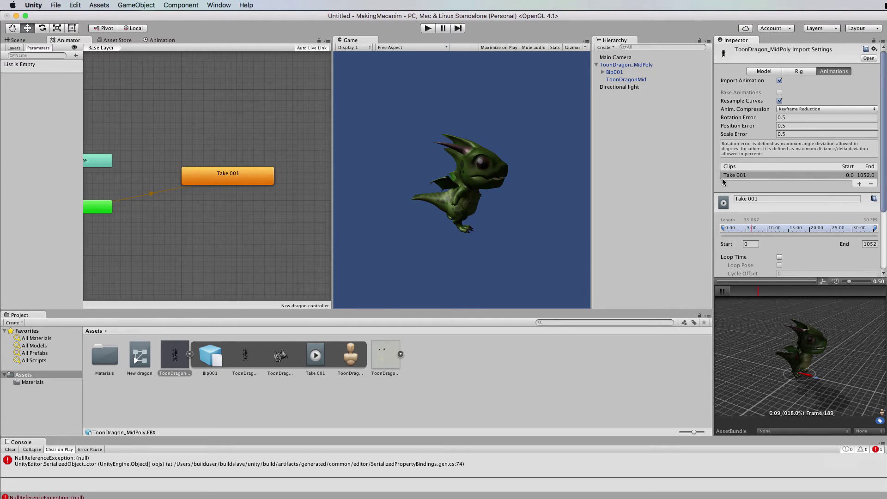
left_click(762, 199)
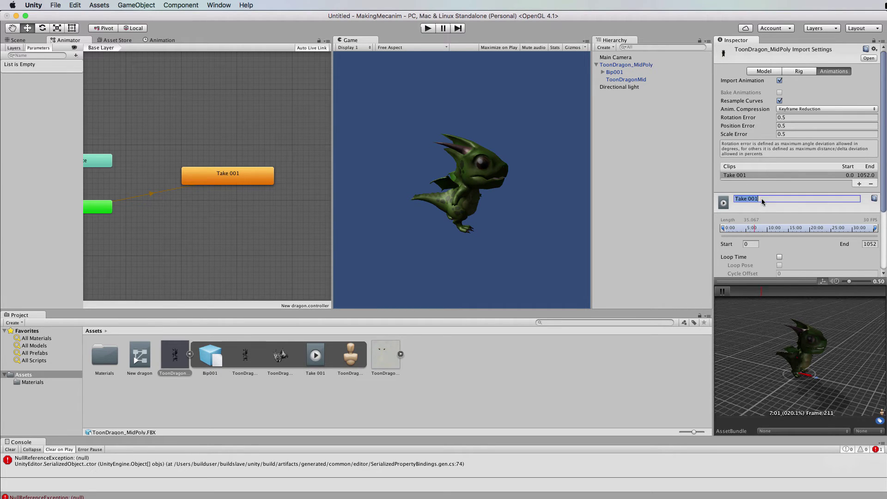
left_click(736, 200)
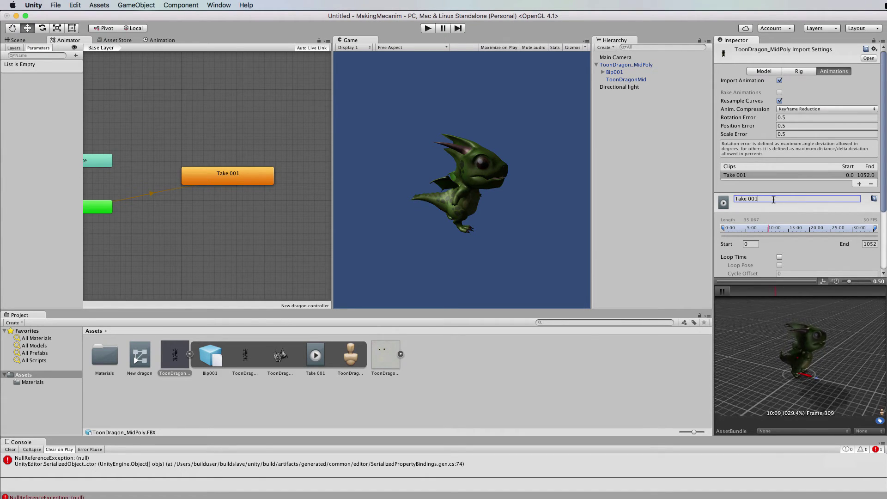
Step: Rename the first clip to idle with frames 258–378, then add another Take 001 clip
key("BackSpace")
key("BackSpace")
key("BackSpace")
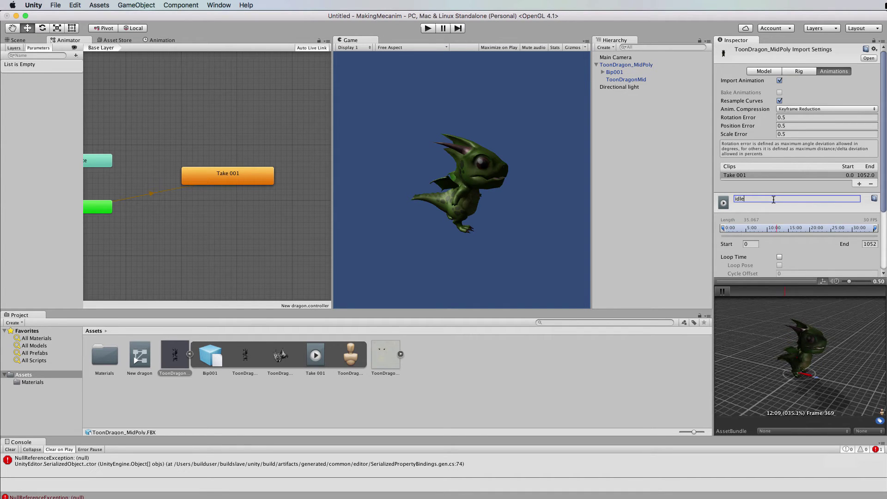
left_click(751, 244)
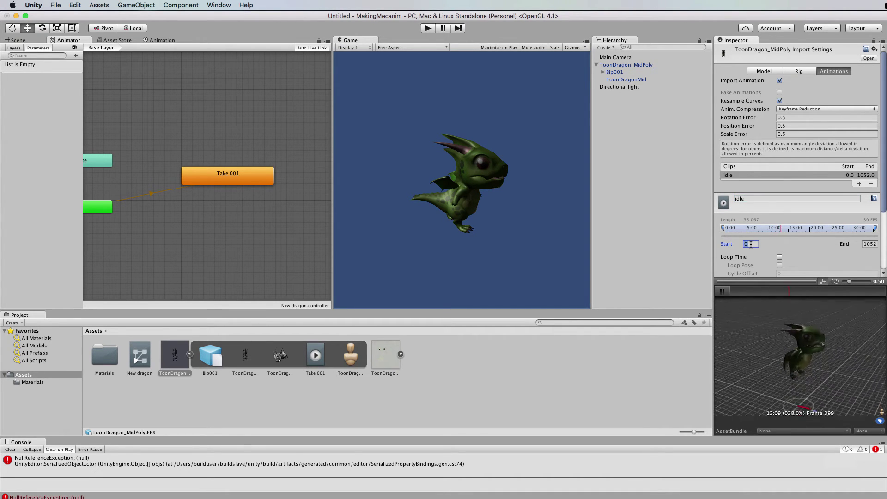
type("2")
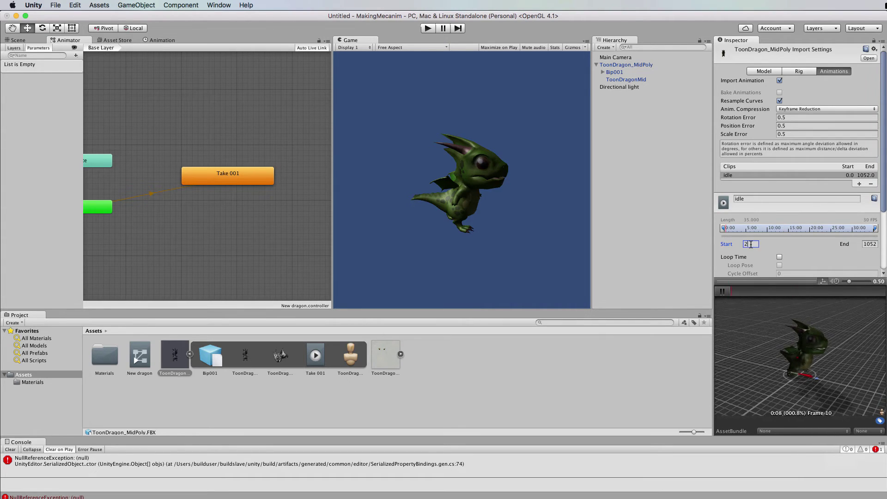
type("58")
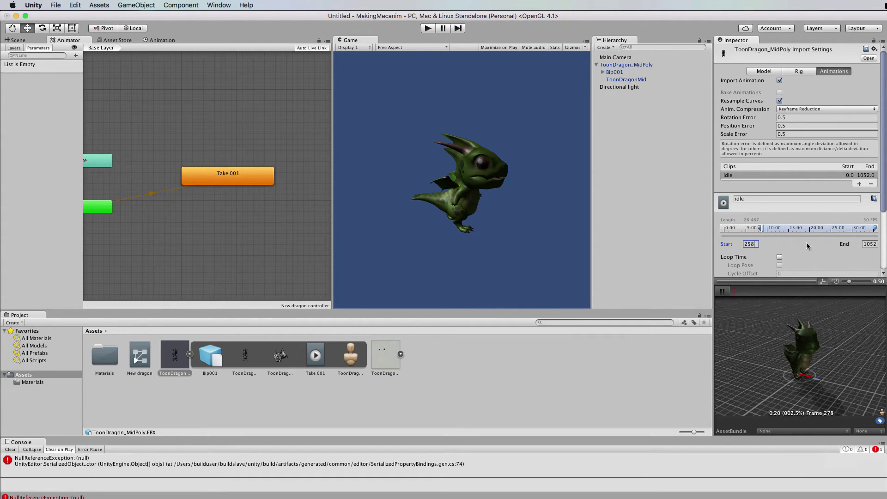
left_click(866, 245)
left_click_drag(866, 246, 879, 247)
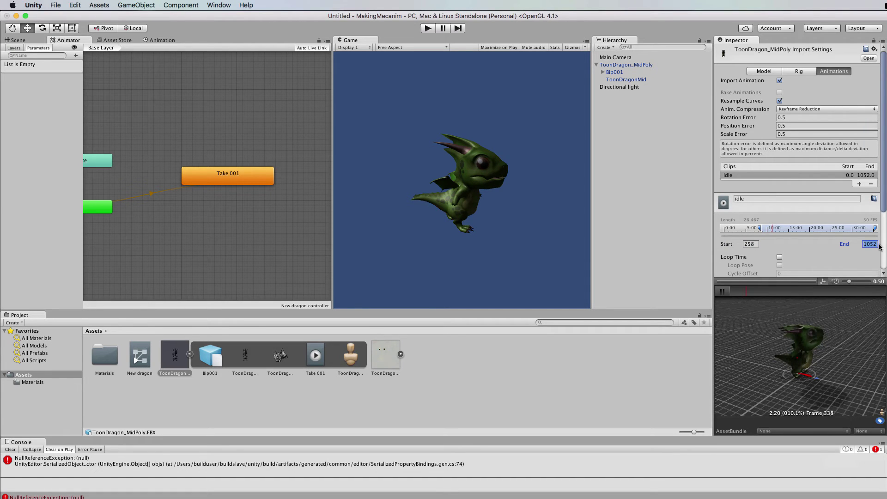
type("378")
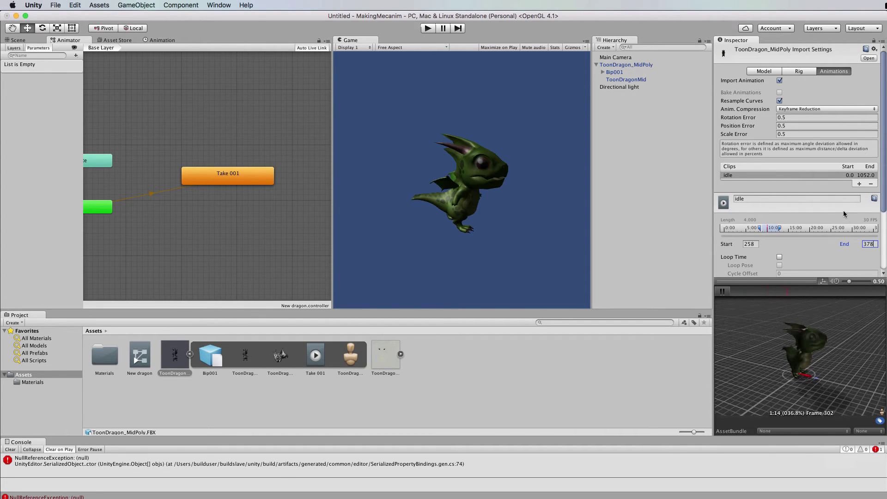
left_click(859, 184)
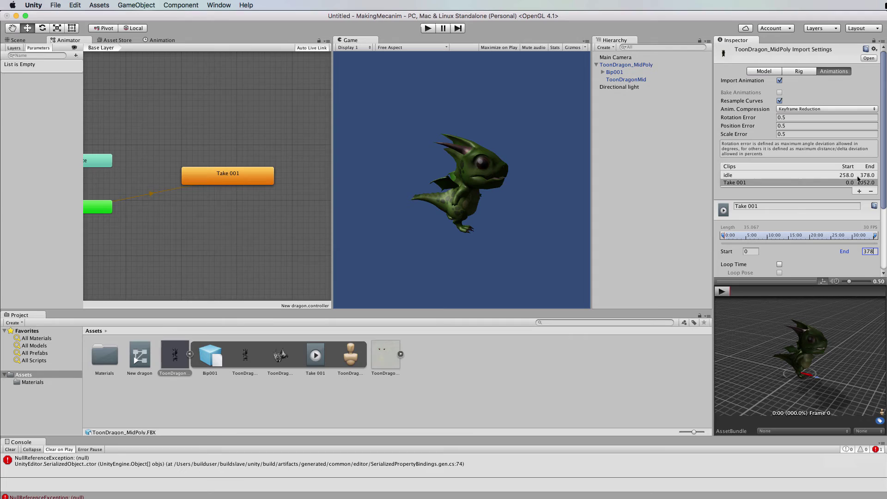
Step: Name the second clip jump with frames 379–414, preview it, and add a third clip
left_click_drag(765, 207, 738, 209)
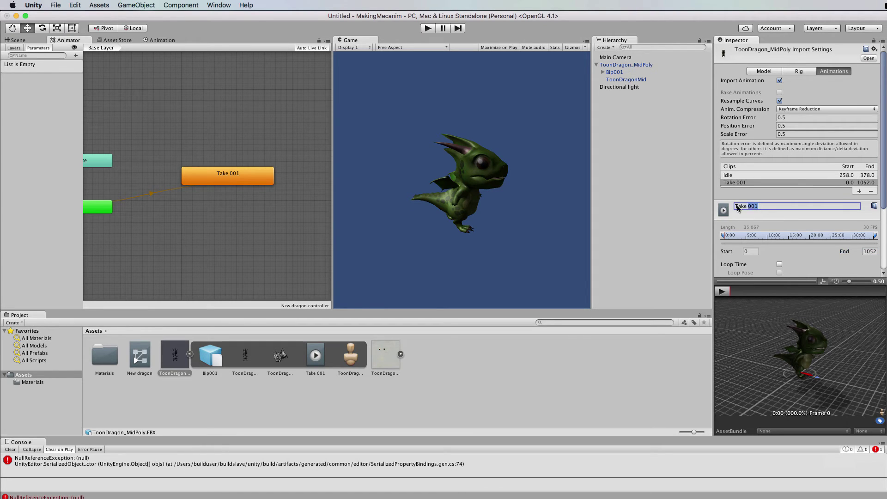
key("BackSpace")
type("jump")
left_click(756, 251)
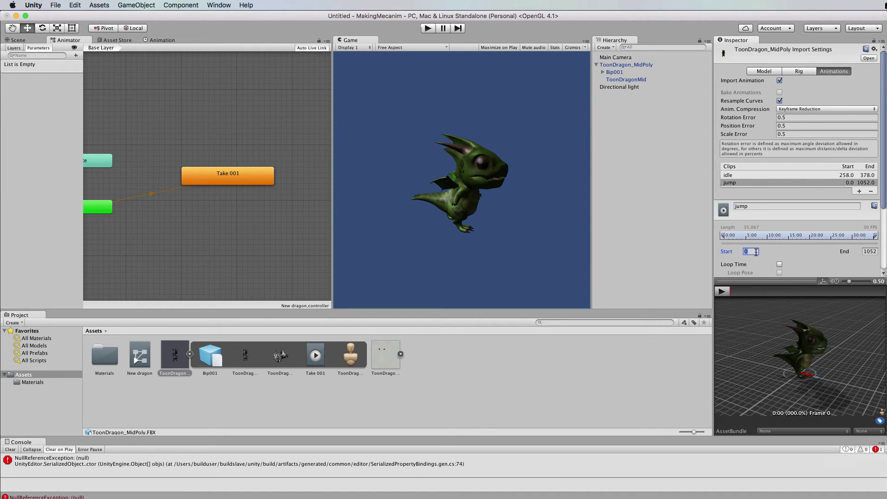
type("379")
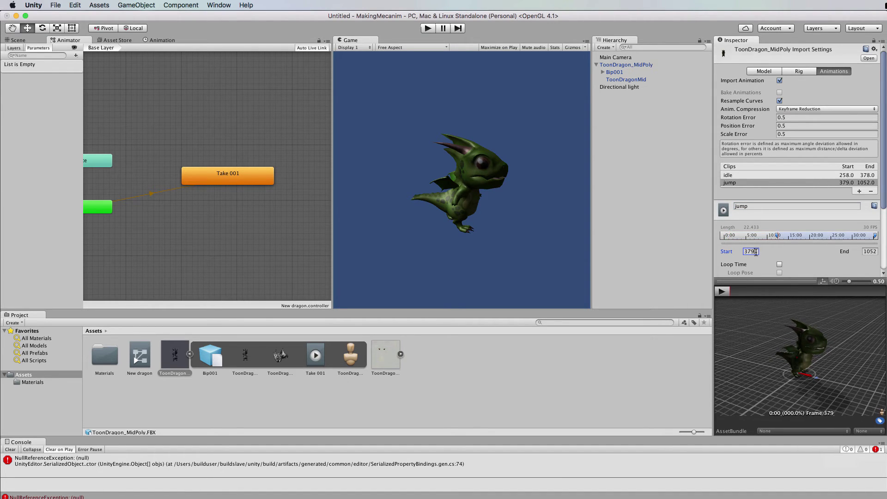
left_click(869, 252)
type("4")
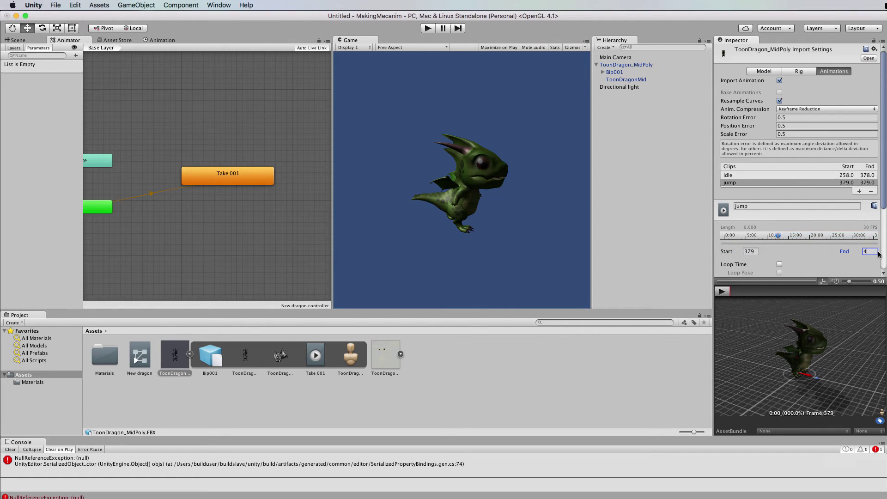
type("14")
left_click(726, 294)
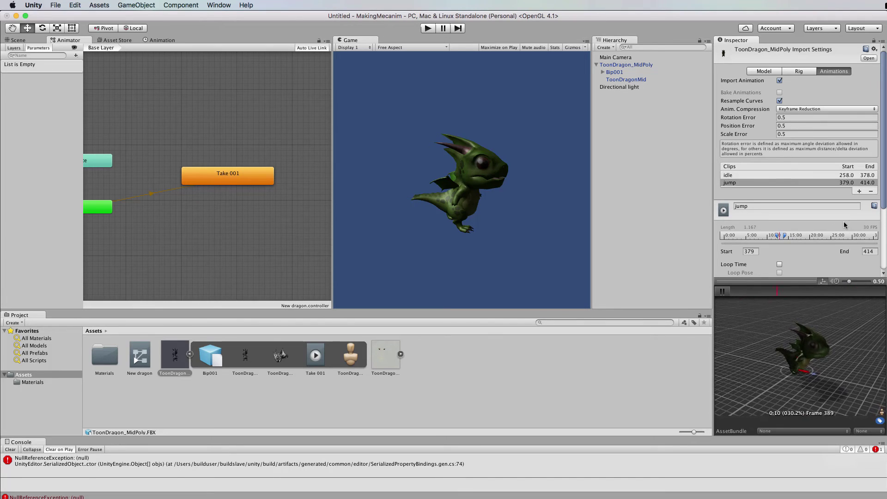
left_click(860, 191)
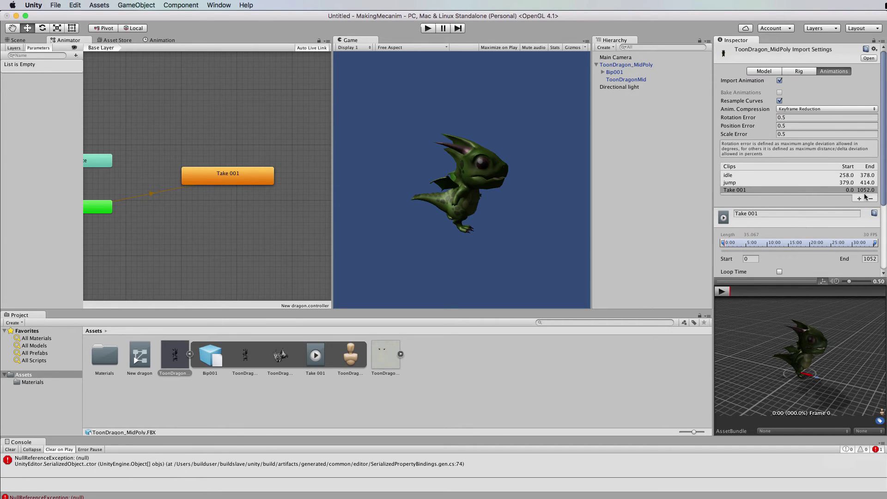
Step: Name the third clip fly with frames 843–873, preview it, and add a fourth clip
left_click_drag(762, 213, 729, 216)
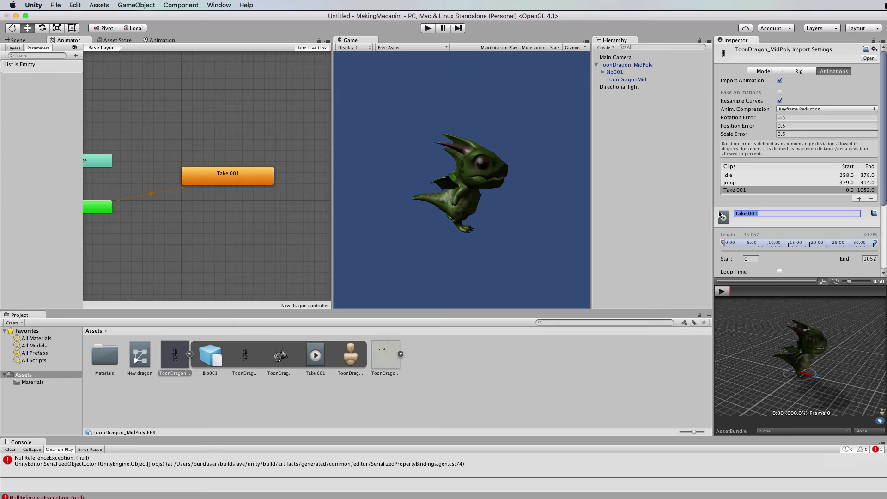
type("fly")
left_click(750, 259)
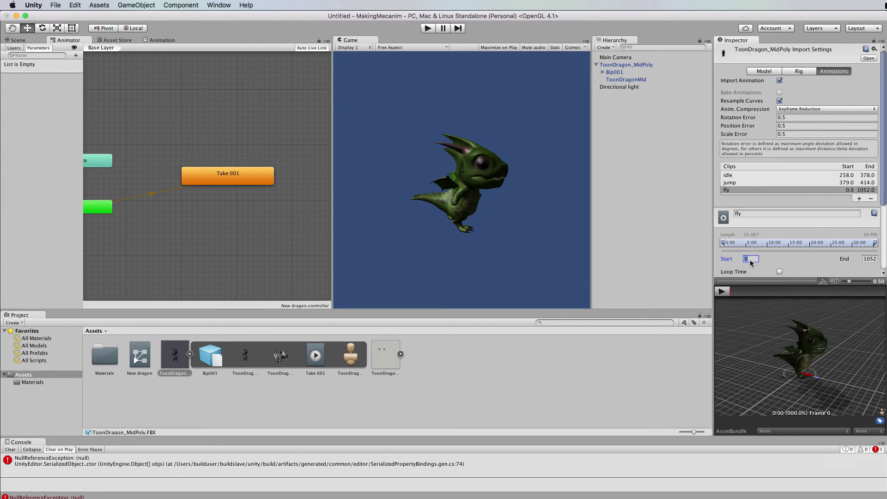
type("8")
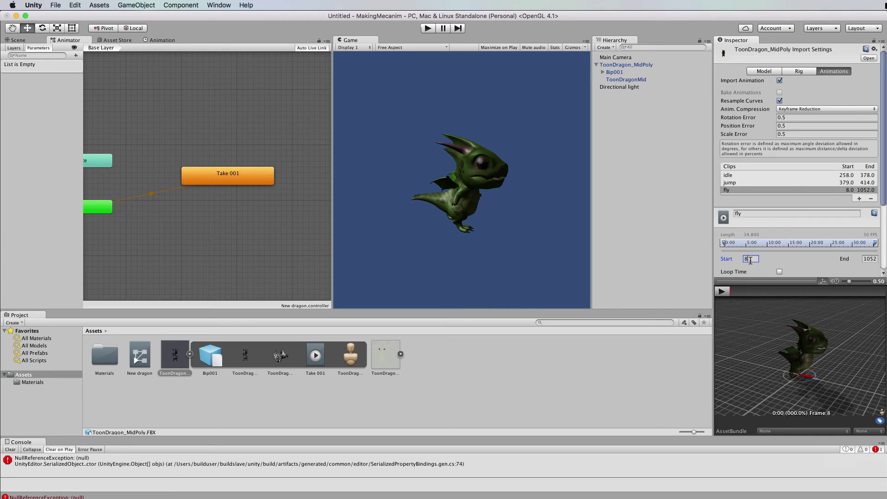
type("43")
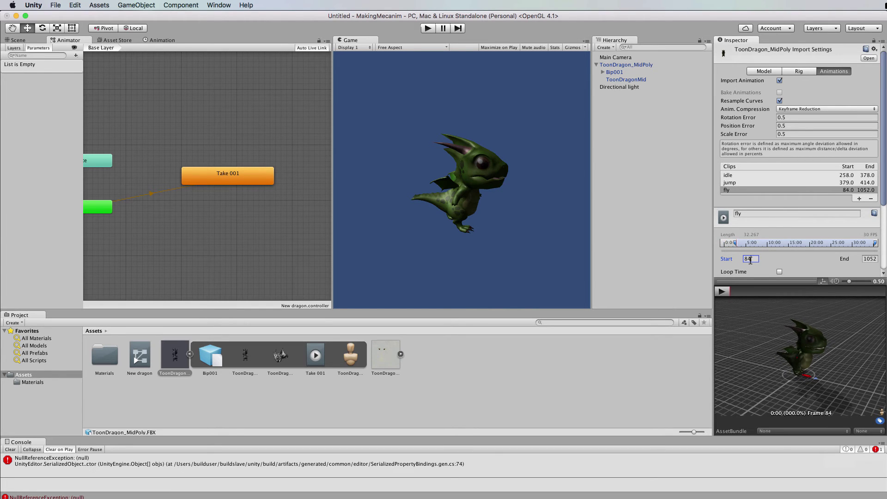
left_click(865, 259)
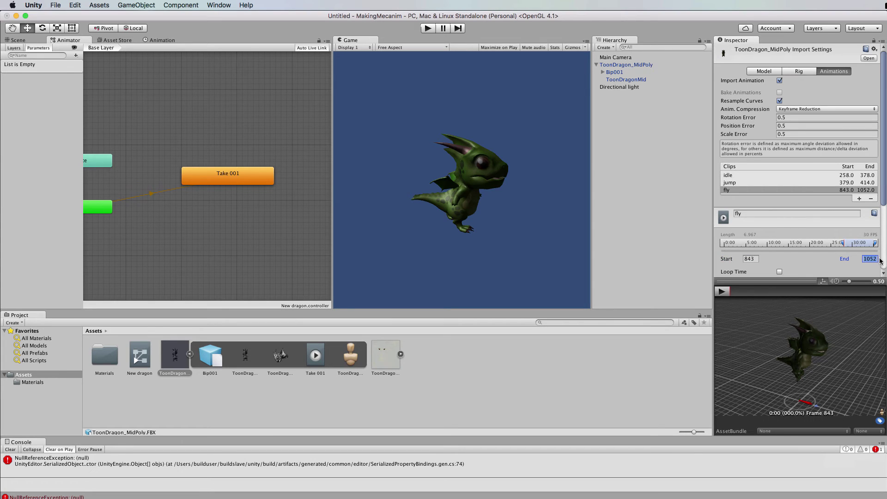
type("873")
left_click(723, 292)
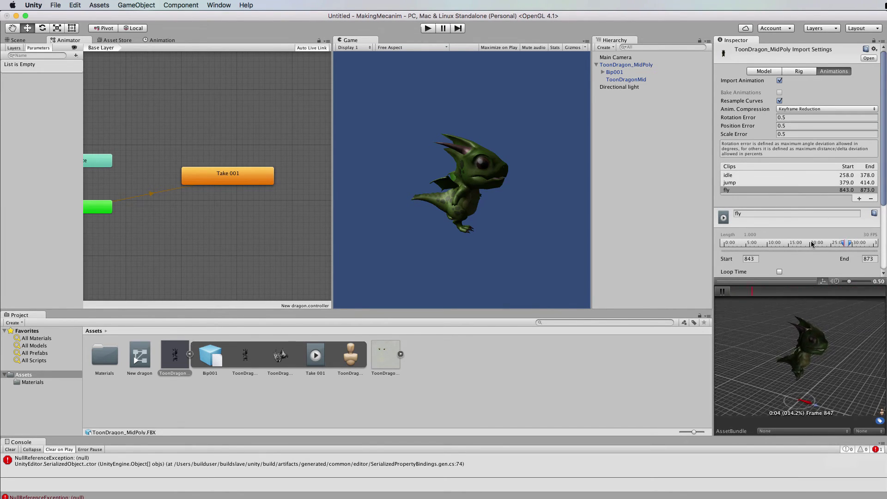
scroll(814, 225, "down", 3)
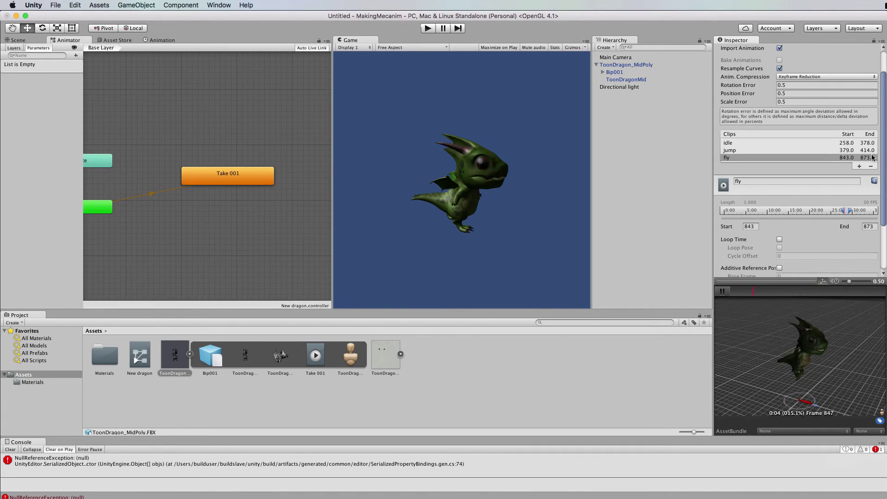
left_click(860, 167)
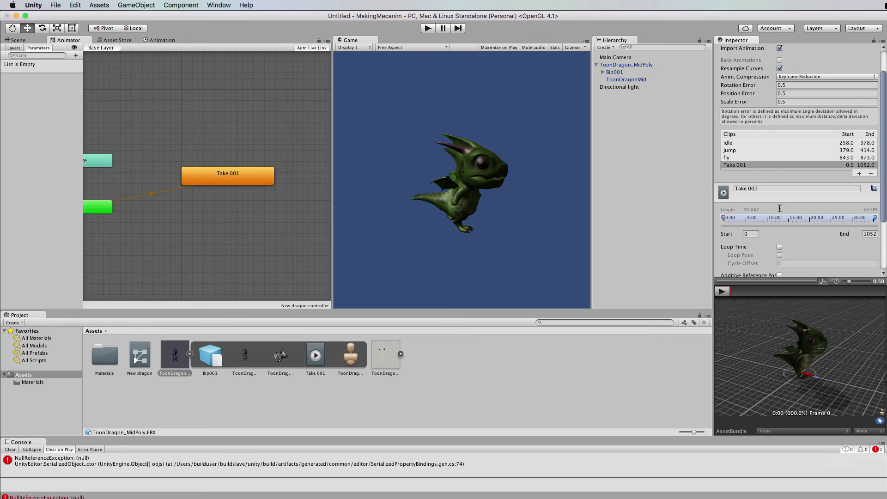
Step: Enable Loop Time and Loop Pose on the fly clip and apply the import settings
left_click(741, 160)
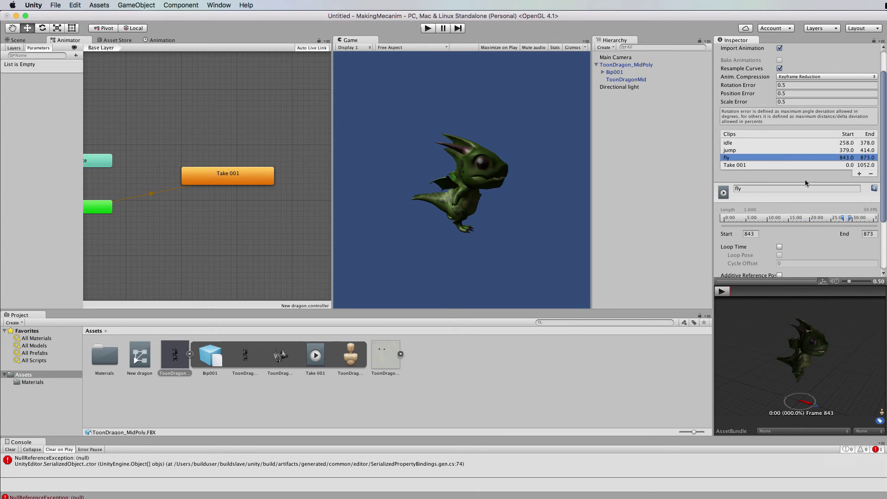
left_click(780, 246)
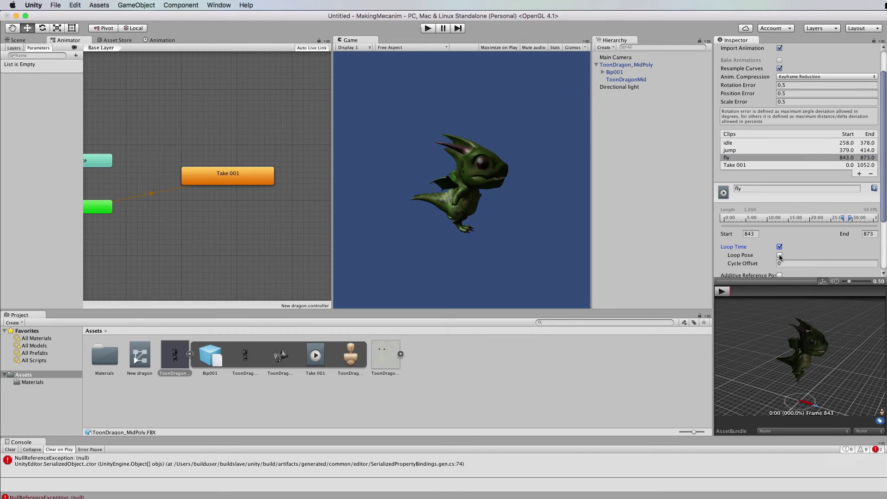
left_click(780, 256)
scroll(825, 246, "down", 5)
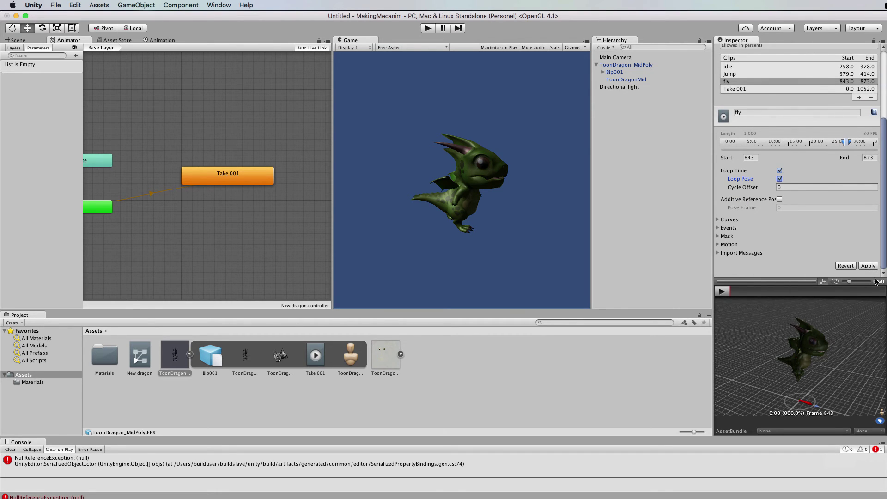
left_click(869, 266)
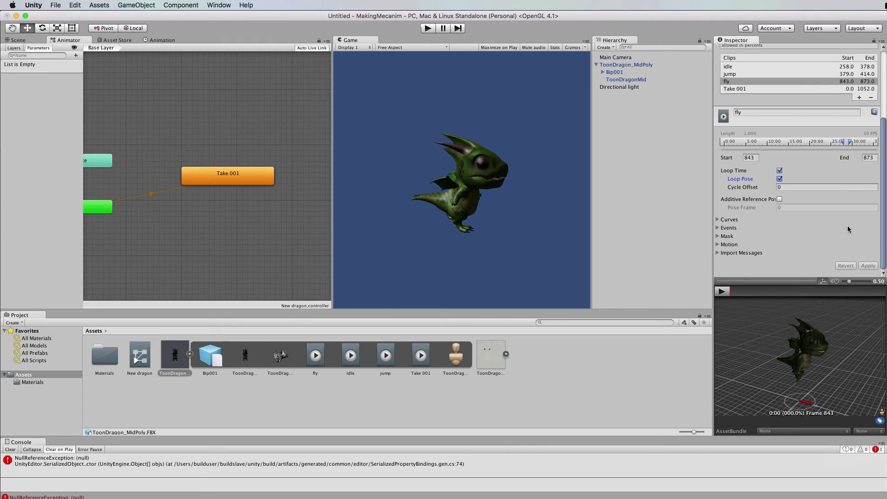
Step: Review the idle and jump clip settings in the clip list
scroll(804, 190, "up", 4)
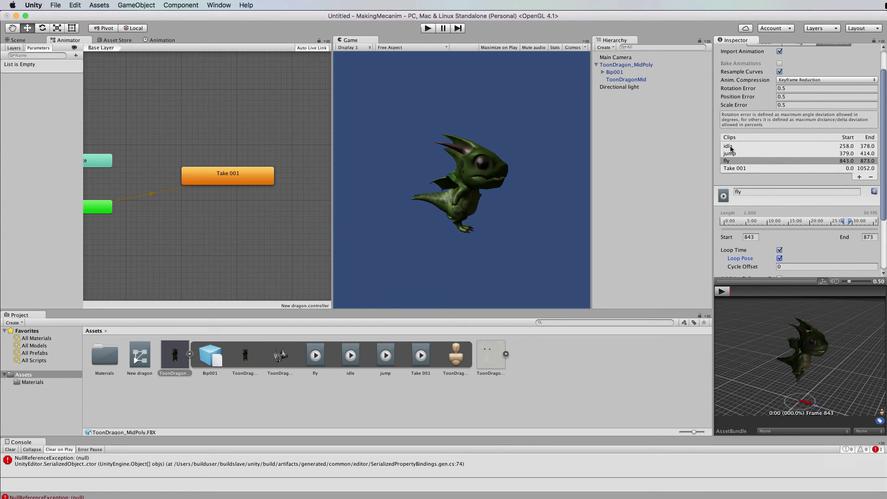
left_click(731, 147)
left_click(730, 154)
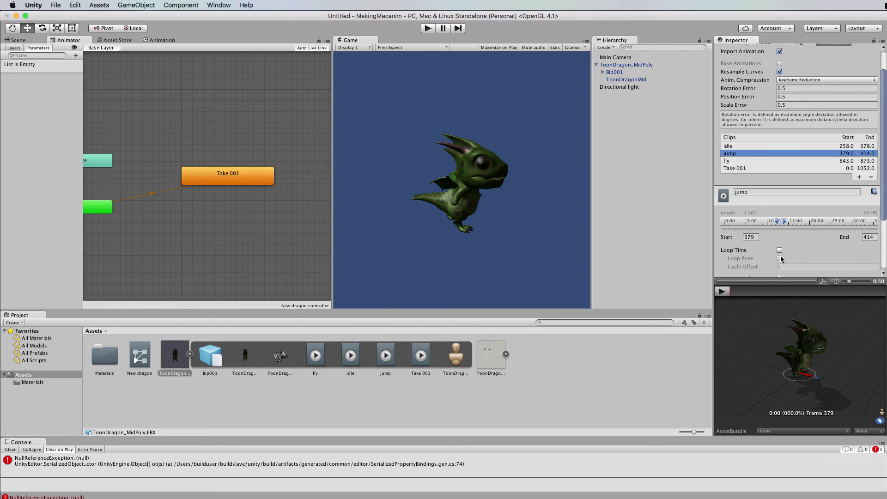
scroll(821, 238, "down", 3)
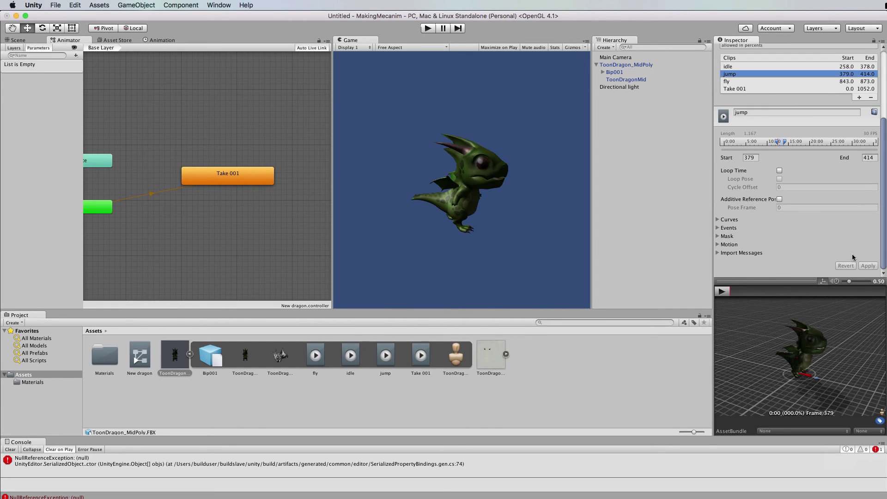
scroll(855, 255, "up", 3)
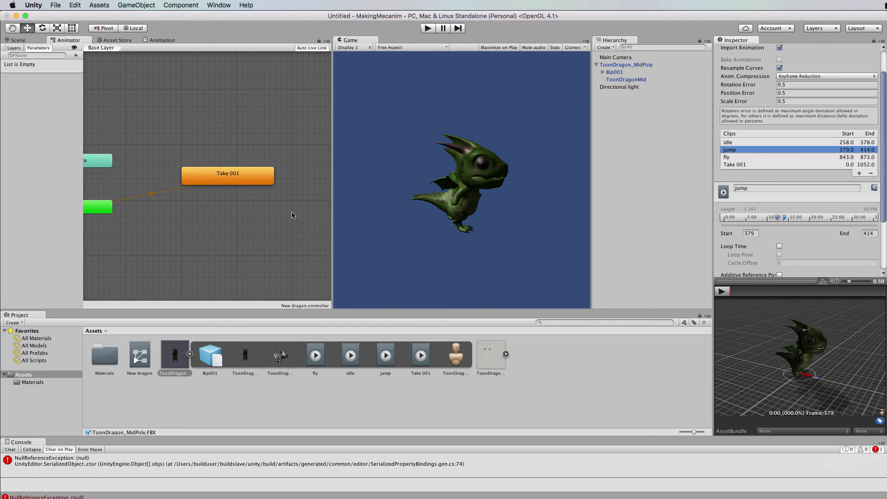
Step: Drag the fly, idle and jump clips into the Animator as states and delete Take 001
left_click_drag(320, 348, 192, 199)
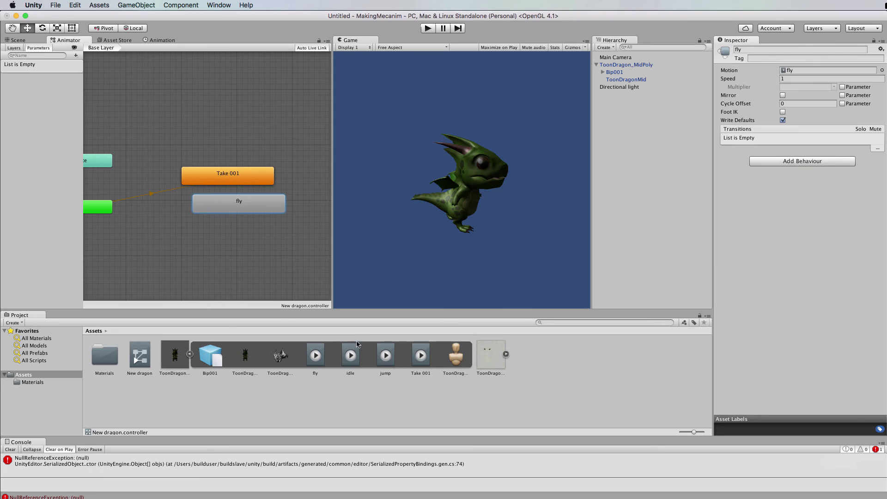
left_click_drag(351, 355, 241, 130)
left_click_drag(387, 353, 233, 123)
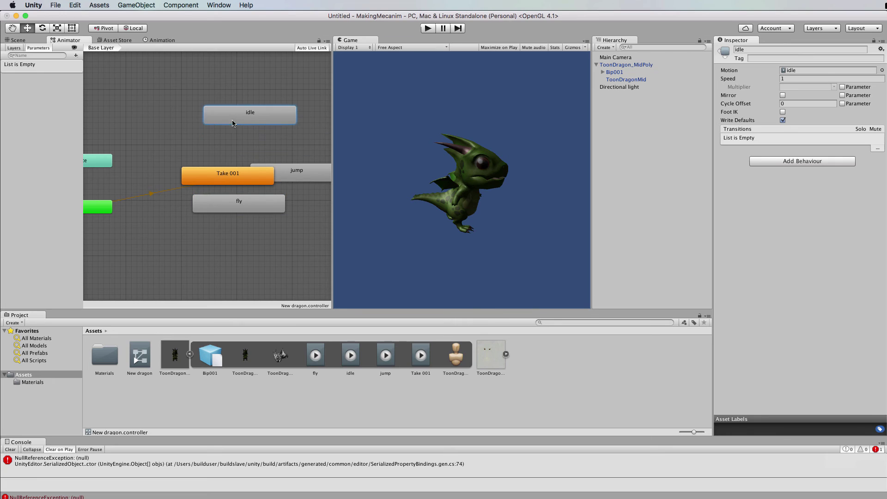
left_click_drag(283, 175, 240, 149)
left_click(239, 183)
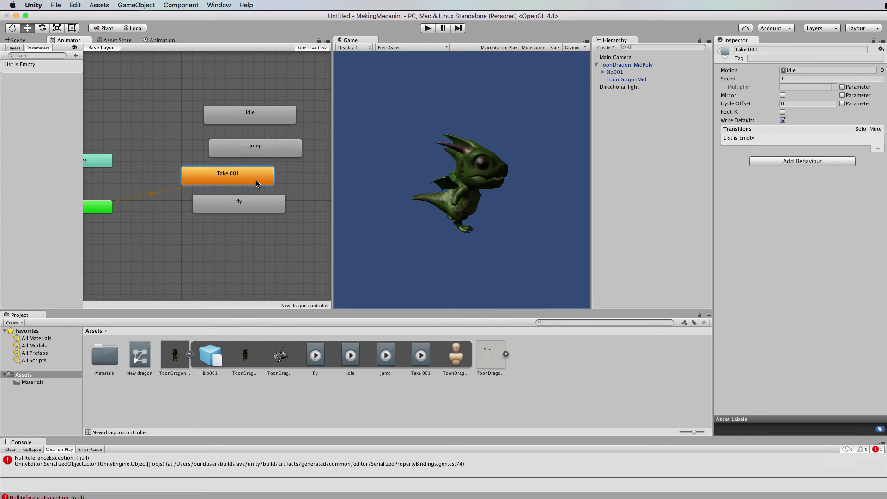
key("super+BackSpace")
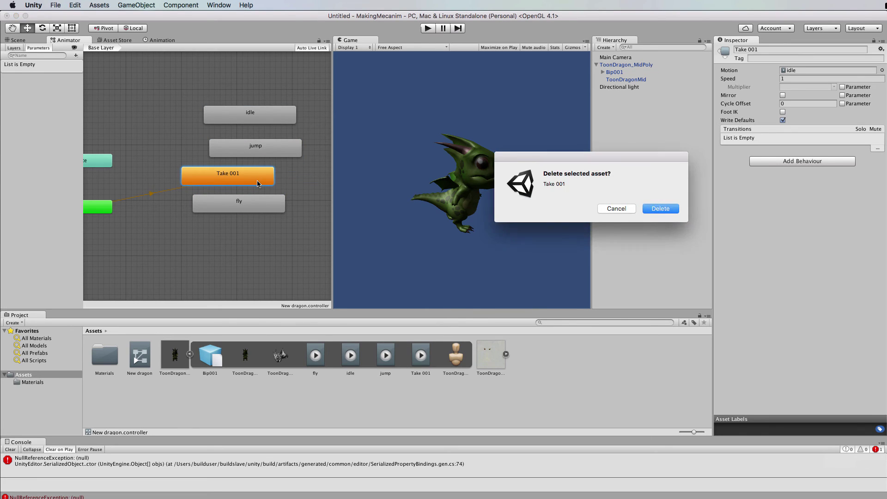
Step: Confirm removing Take 001, arrange the states in a column, and make idle the layer default state
left_click(661, 209)
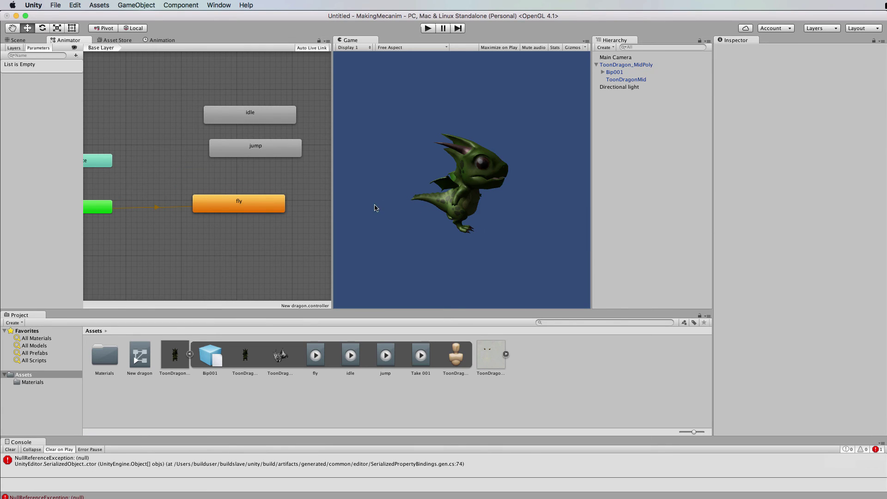
left_click_drag(260, 165, 261, 182)
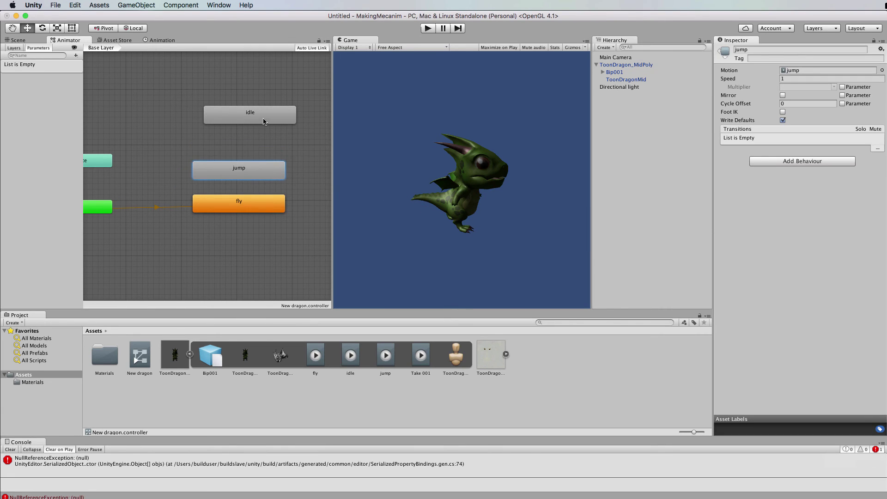
left_click_drag(264, 117, 253, 128)
right_click(254, 128)
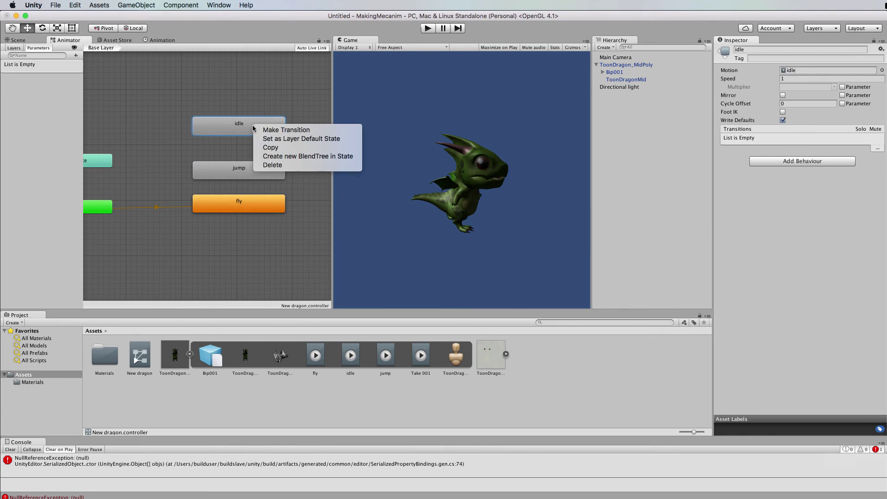
left_click(301, 141)
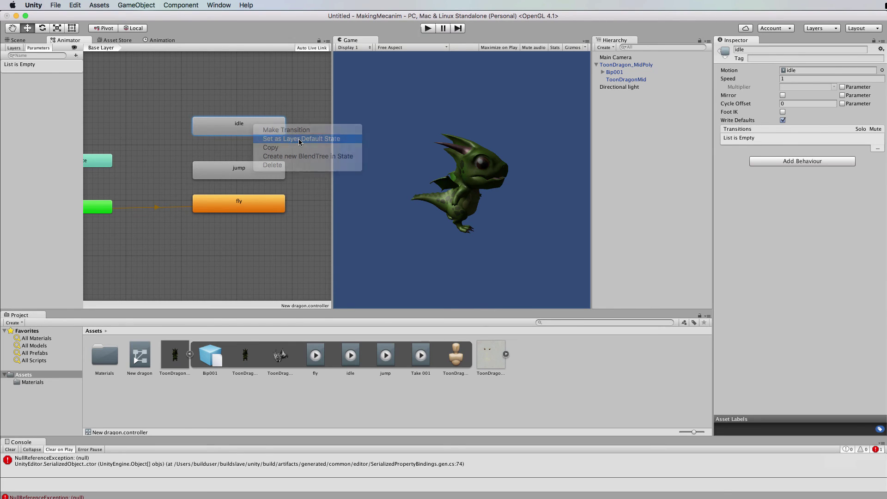
Step: Create transitions from idle to jump and from jump to fly
right_click(245, 134)
left_click(265, 135)
left_click(254, 175)
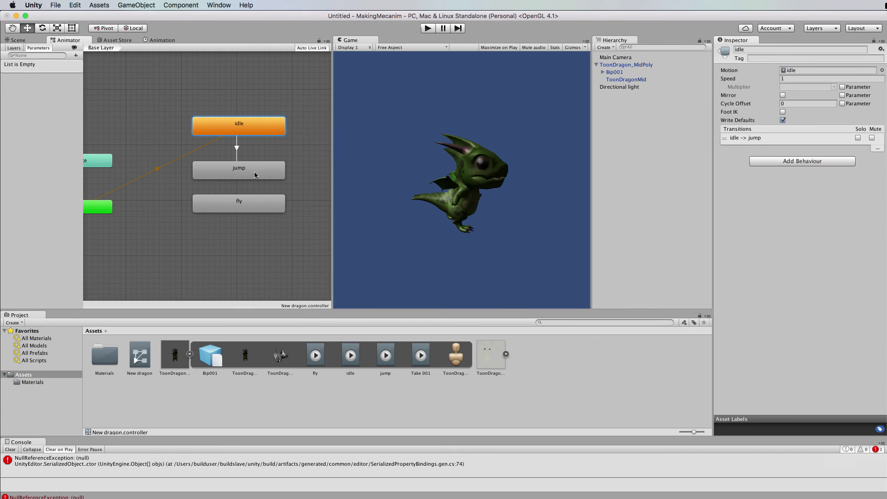
right_click(250, 178)
left_click(260, 176)
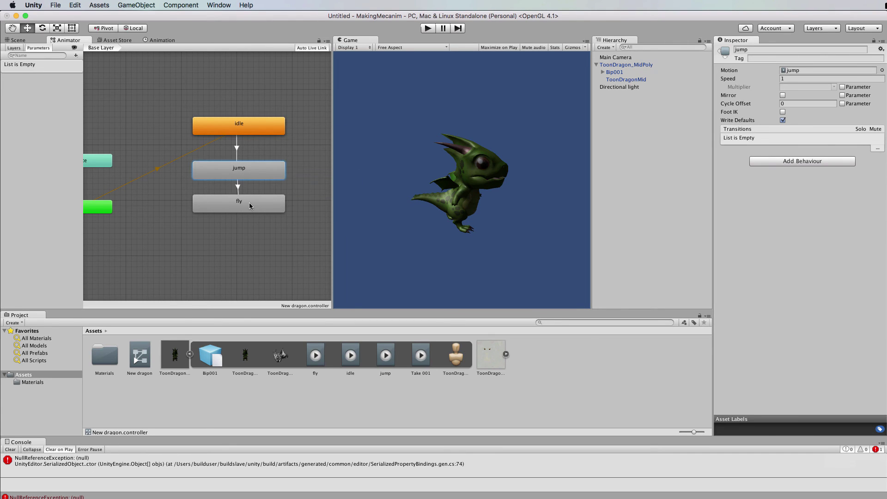
left_click(250, 201)
Step: Play the scene to watch the idle, jump, fly sequence, stop it, and nudge fly lower
left_click(428, 28)
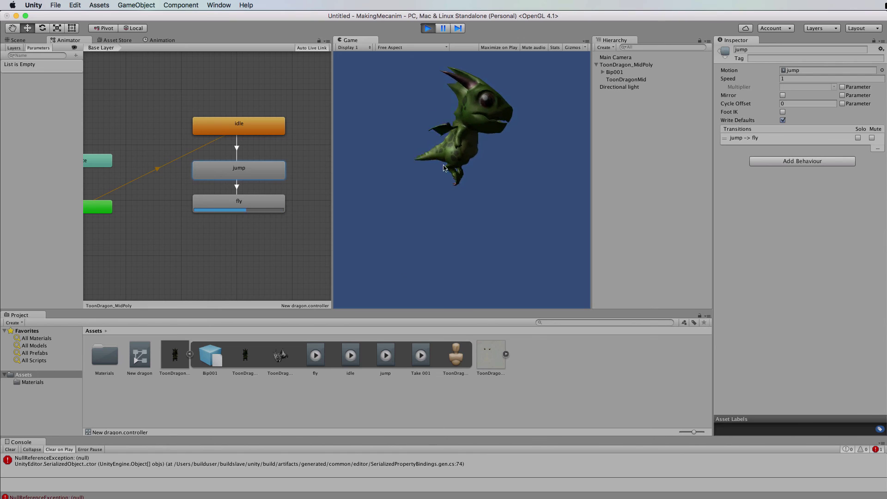
left_click(428, 28)
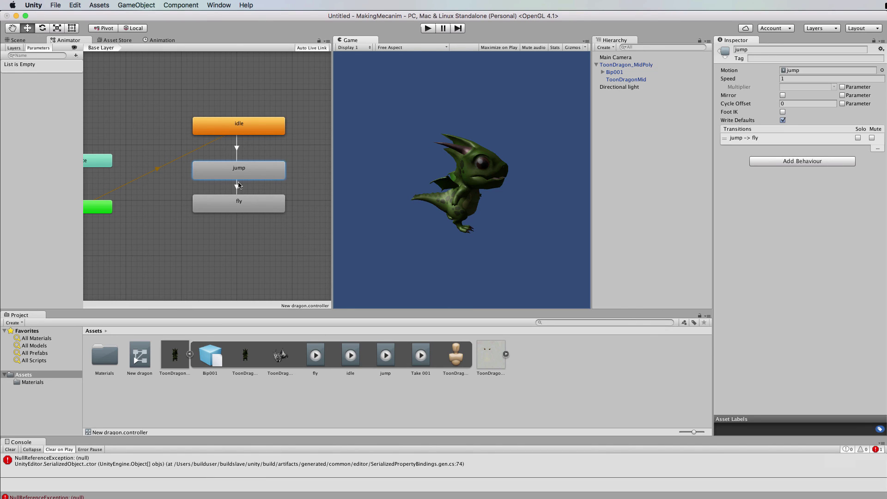
left_click_drag(248, 200, 252, 207)
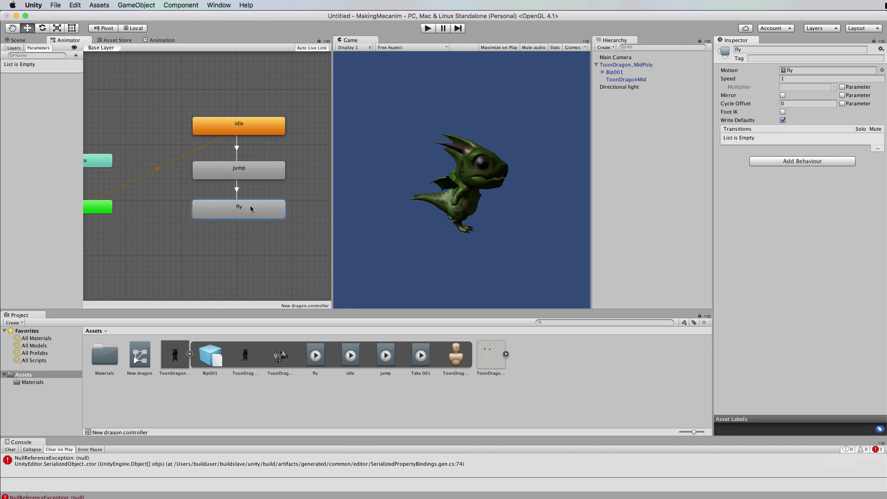